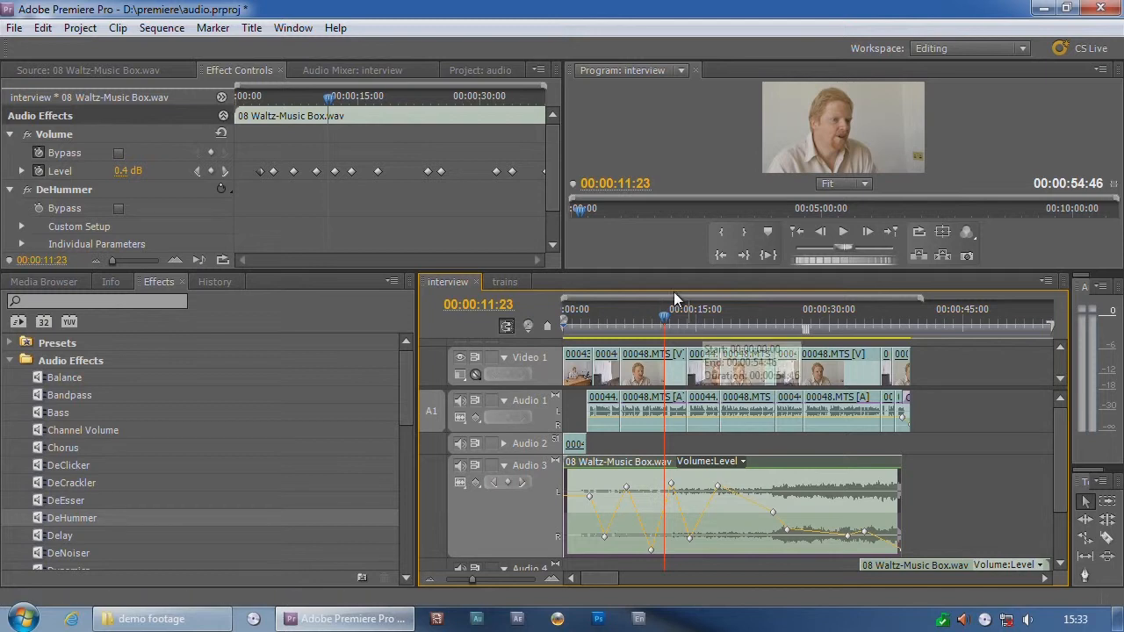
# Step: Show the Audio Mixer for the interview sequence, enlarge it to inspect the track faders, and shrink its height again
pyautogui.click(386, 70)
pyautogui.moveTo(387, 269); pyautogui.dragTo(383, 415)
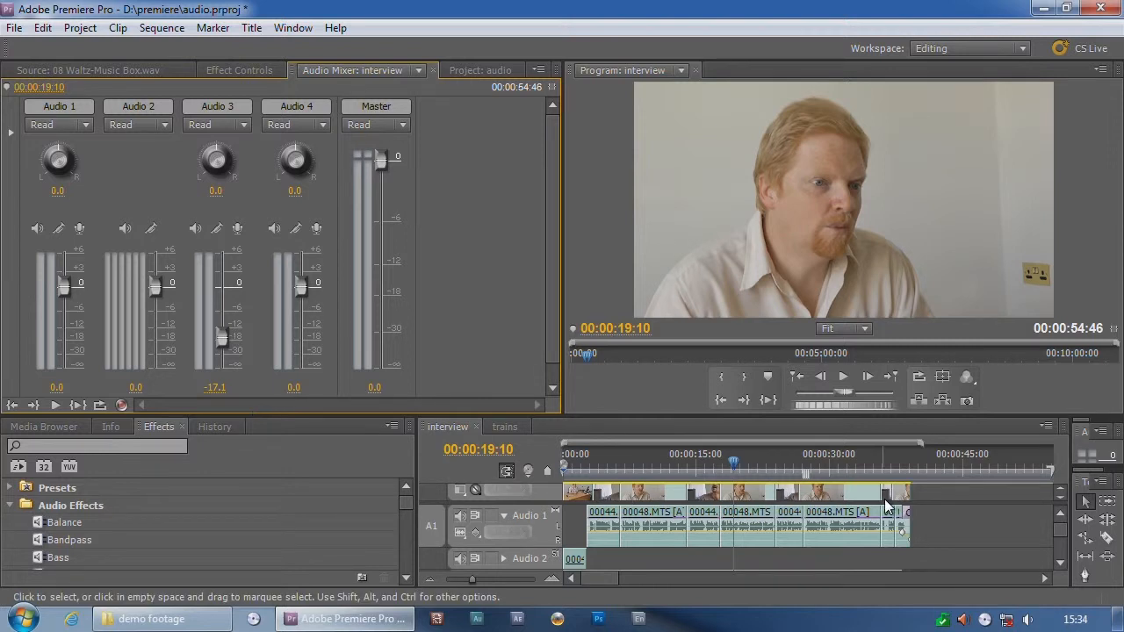
pyautogui.click(858, 412)
pyautogui.moveTo(856, 417); pyautogui.dragTo(830, 288)
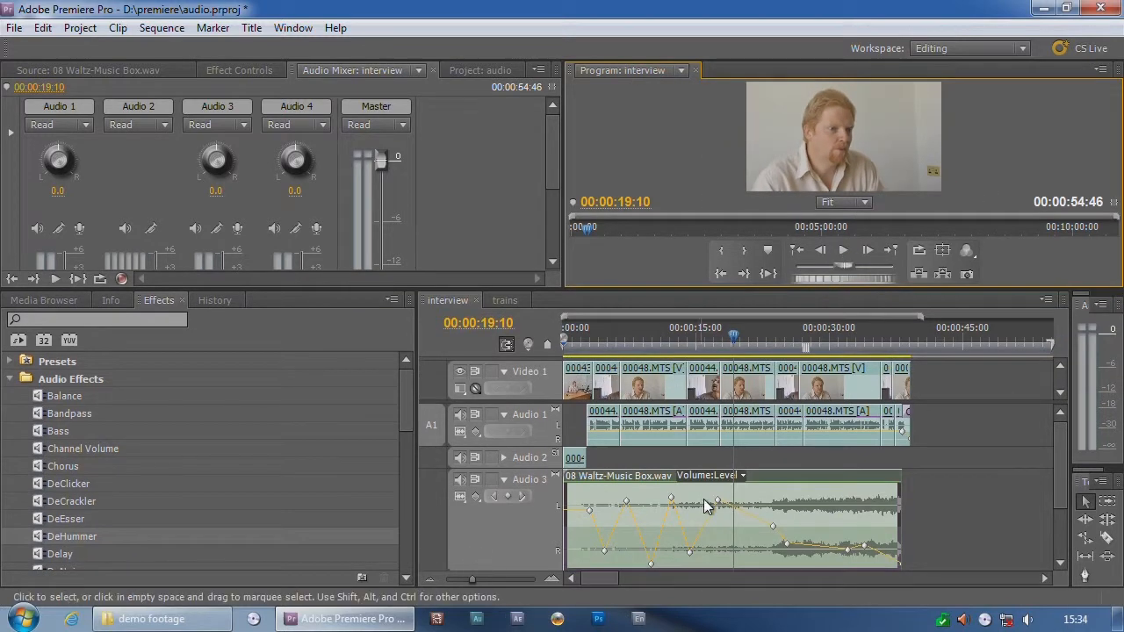
# Step: Switch to the trains sequence and place the playhead near its beginning at 00:00:01:00
pyautogui.click(516, 301)
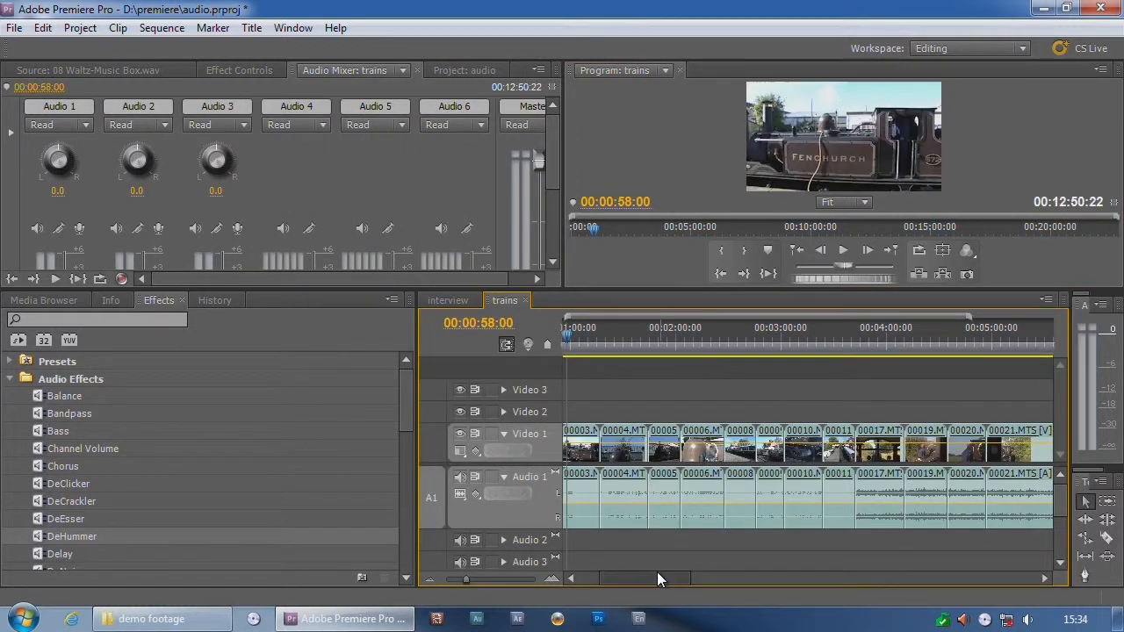
pyautogui.moveTo(569, 343)
pyautogui.mouseDown()
pyautogui.moveTo(642, 337)
pyautogui.moveTo(566, 346)
pyautogui.mouseUp()
pyautogui.scroll(-1, 591, 342)
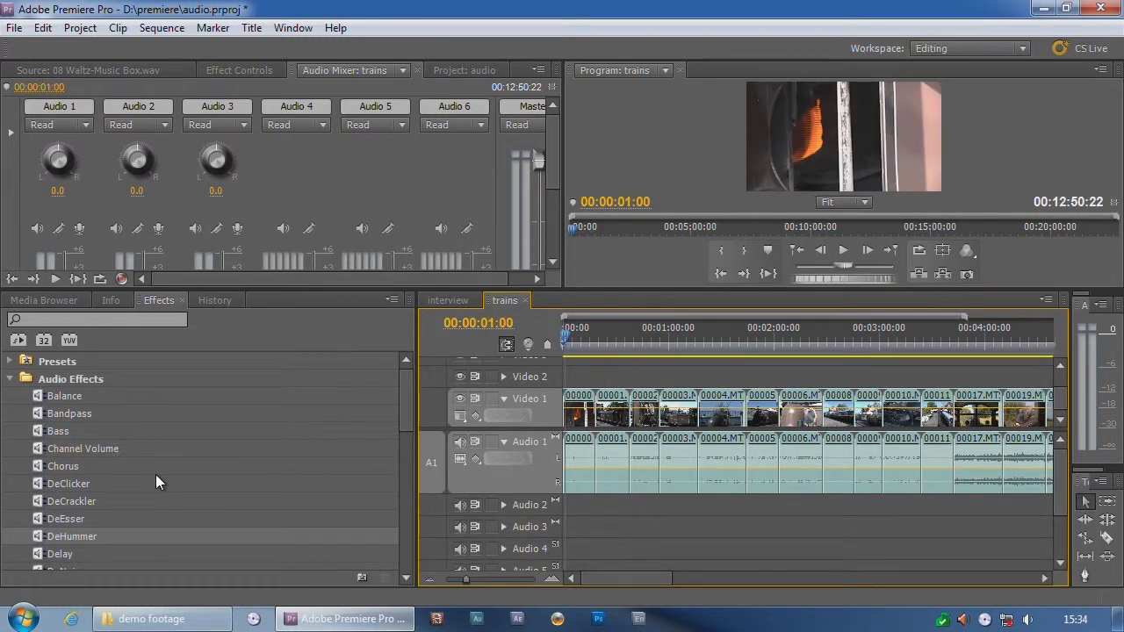
# Step: Add the 06 Slide Guitar.wav music to the Audio 3 track at the start of the trains sequence
pyautogui.click(169, 69)
pyautogui.click(281, 251)
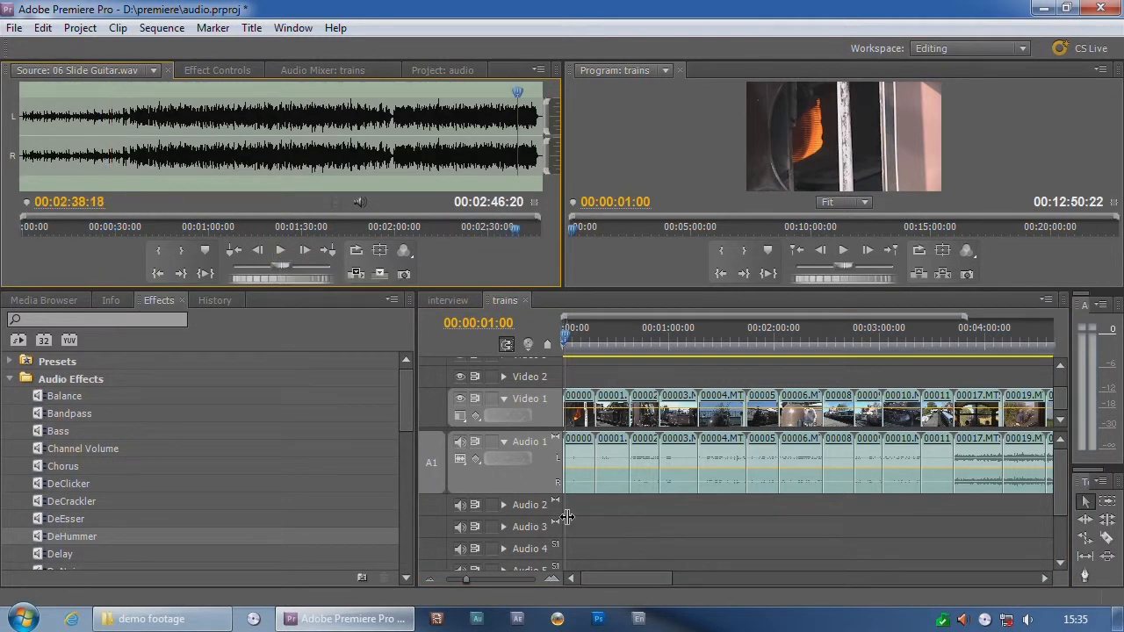
pyautogui.moveTo(61, 183); pyautogui.dragTo(557, 542)
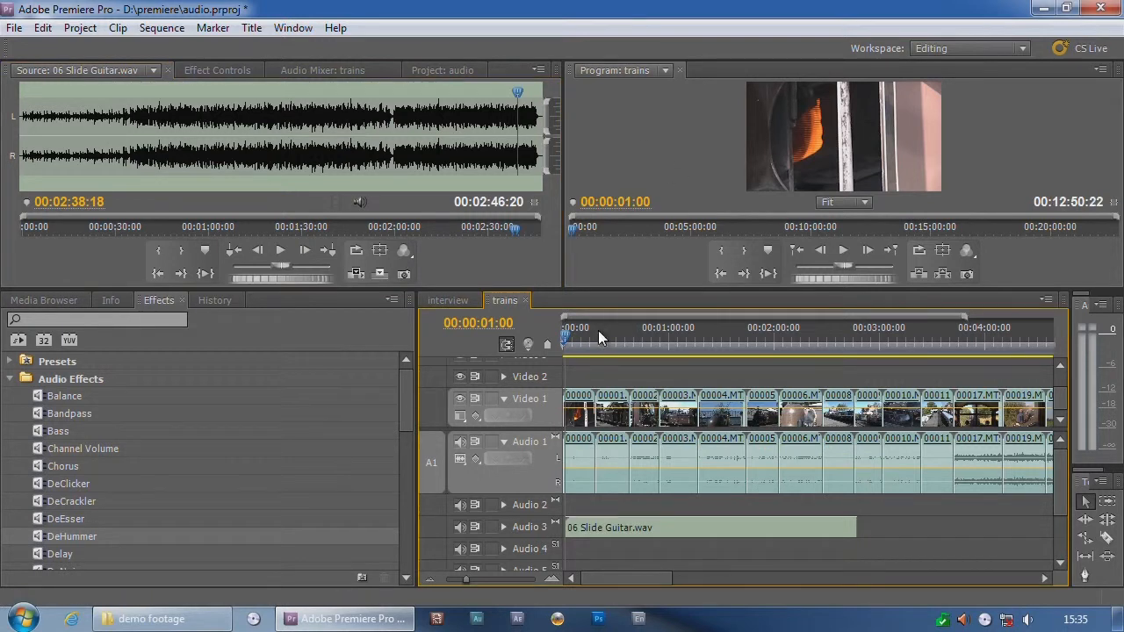
pyautogui.press('Home')
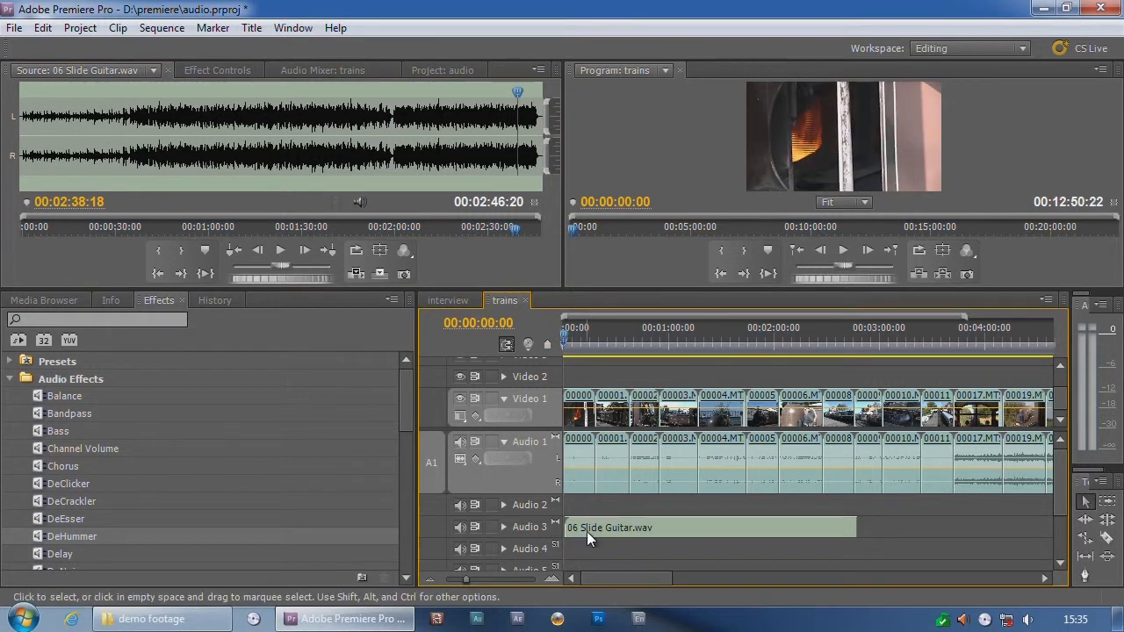
pyautogui.click(587, 531)
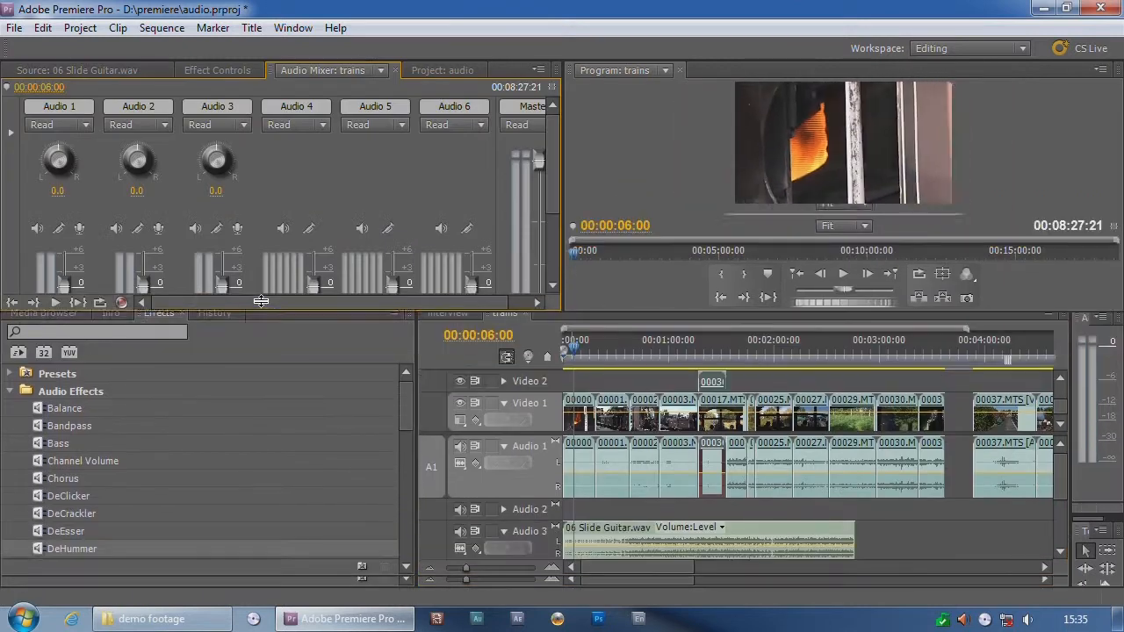
# Step: Dock the Audio Mixer as a full-height panel beside the other panels, resize the workspace, and return the playhead to the start
pyautogui.moveTo(261, 301)
pyautogui.mouseDown()
pyautogui.moveTo(271, 461)
pyautogui.moveTo(272, 317)
pyautogui.mouseUp()
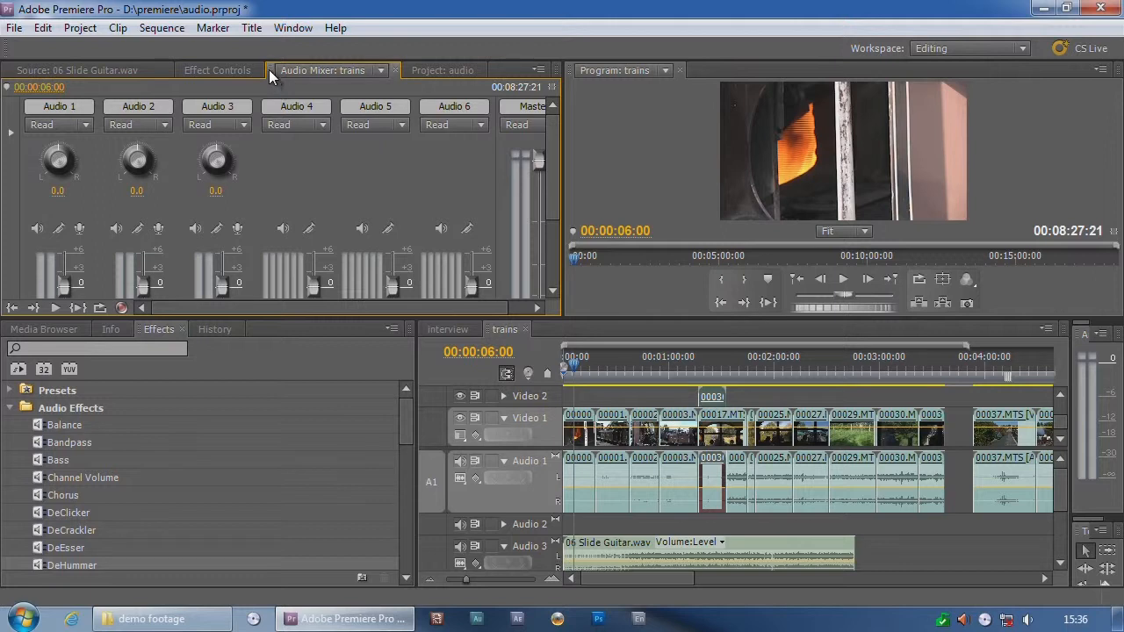
pyautogui.moveTo(268, 70); pyautogui.dragTo(8, 272)
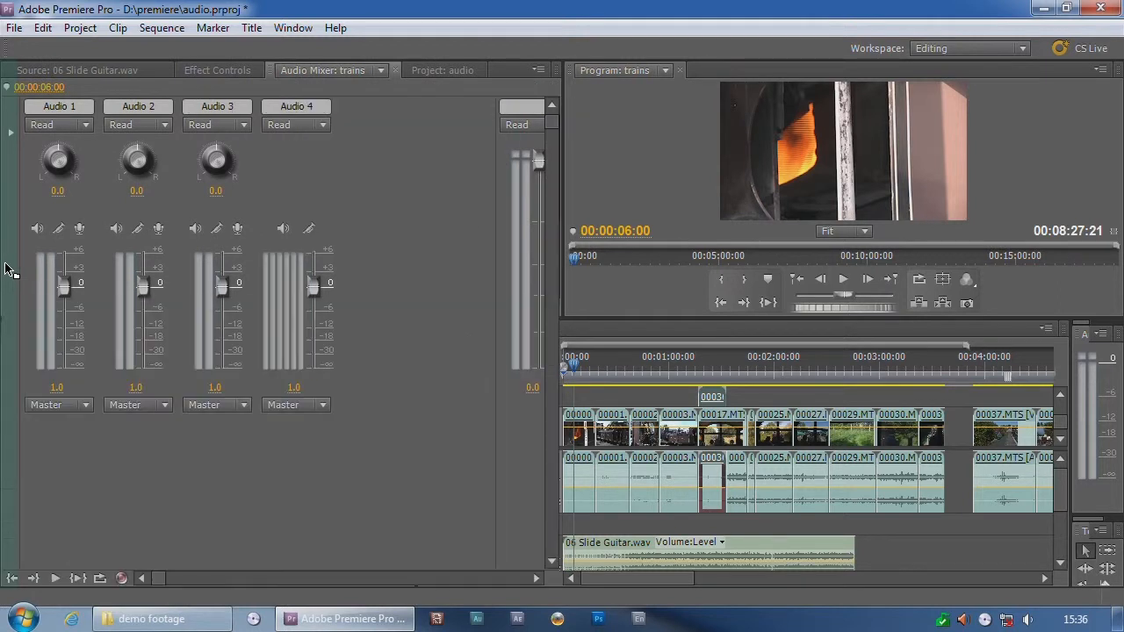
pyautogui.moveTo(561, 279); pyautogui.dragTo(651, 259)
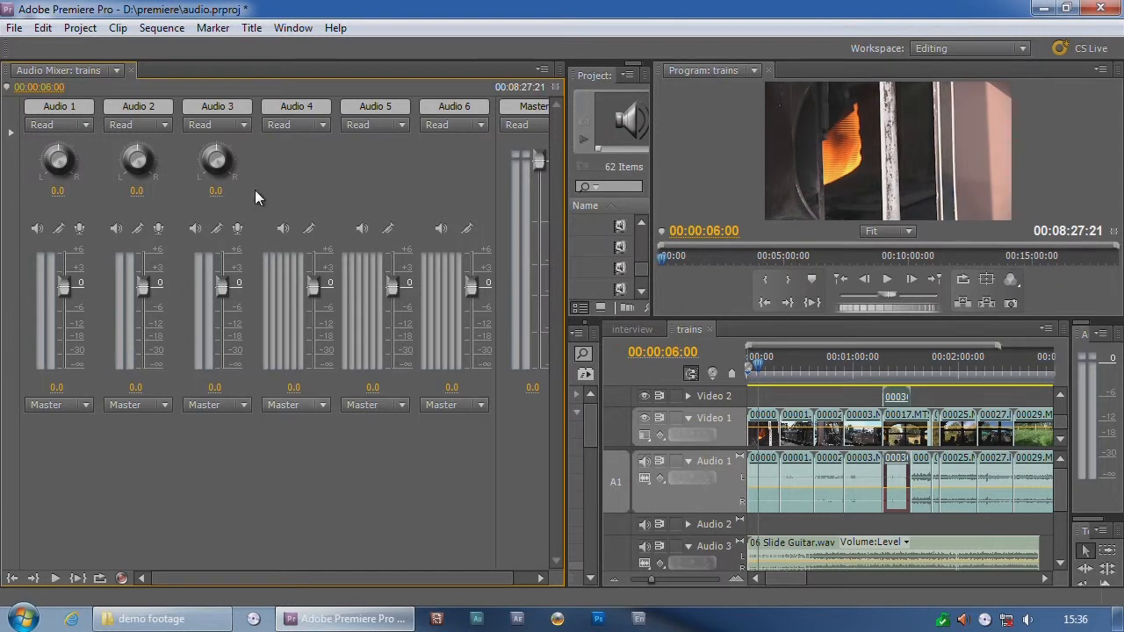
pyautogui.click(749, 363)
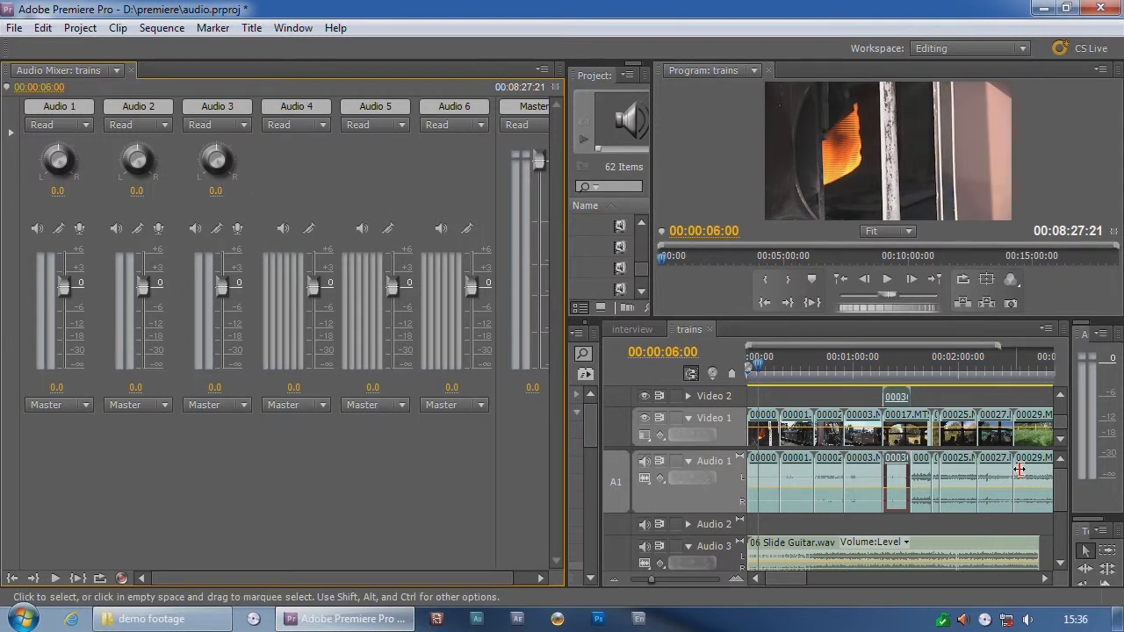
pyautogui.moveTo(753, 317); pyautogui.dragTo(750, 287)
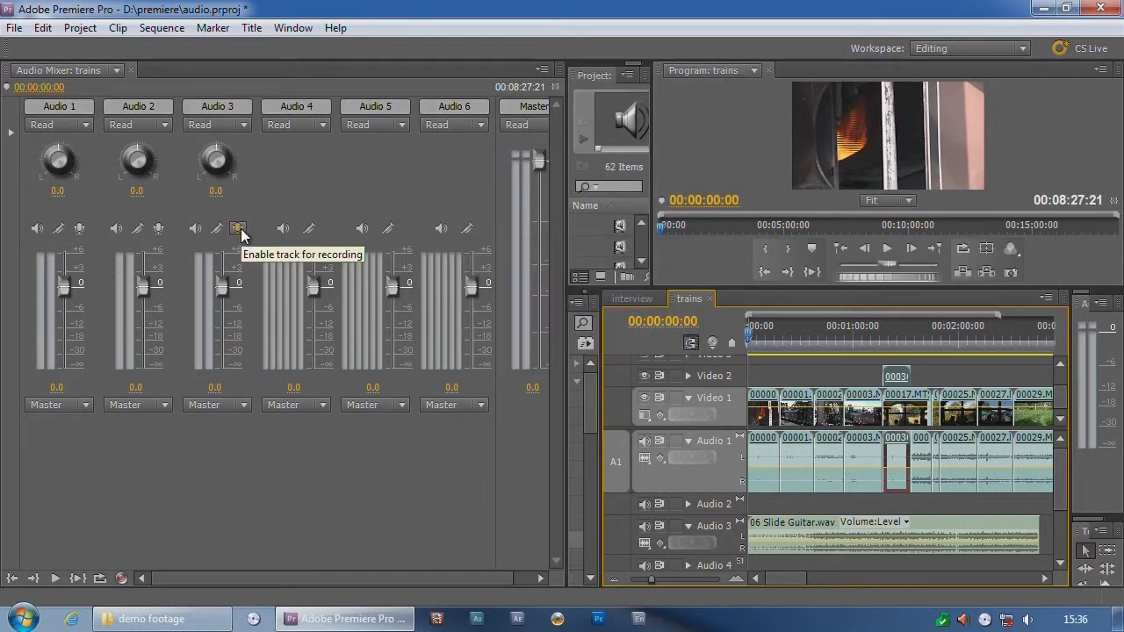
# Step: Lower the Audio 3 track volume to about -11.1 and bring it back to 0
pyautogui.moveTo(224, 290)
pyautogui.mouseDown()
pyautogui.moveTo(219, 371)
pyautogui.moveTo(219, 358)
pyautogui.moveTo(219, 371)
pyautogui.moveTo(169, 329)
pyautogui.moveTo(175, 287)
pyautogui.moveTo(169, 354)
pyautogui.moveTo(232, 302)
pyautogui.mouseUp()
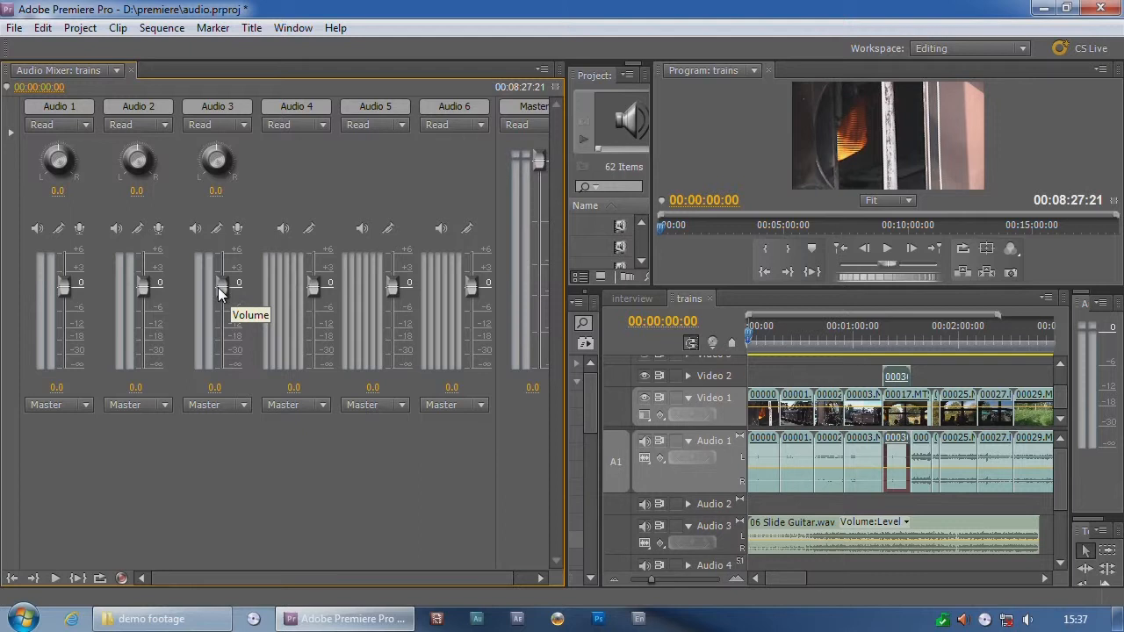
pyautogui.moveTo(222, 285); pyautogui.dragTo(226, 327)
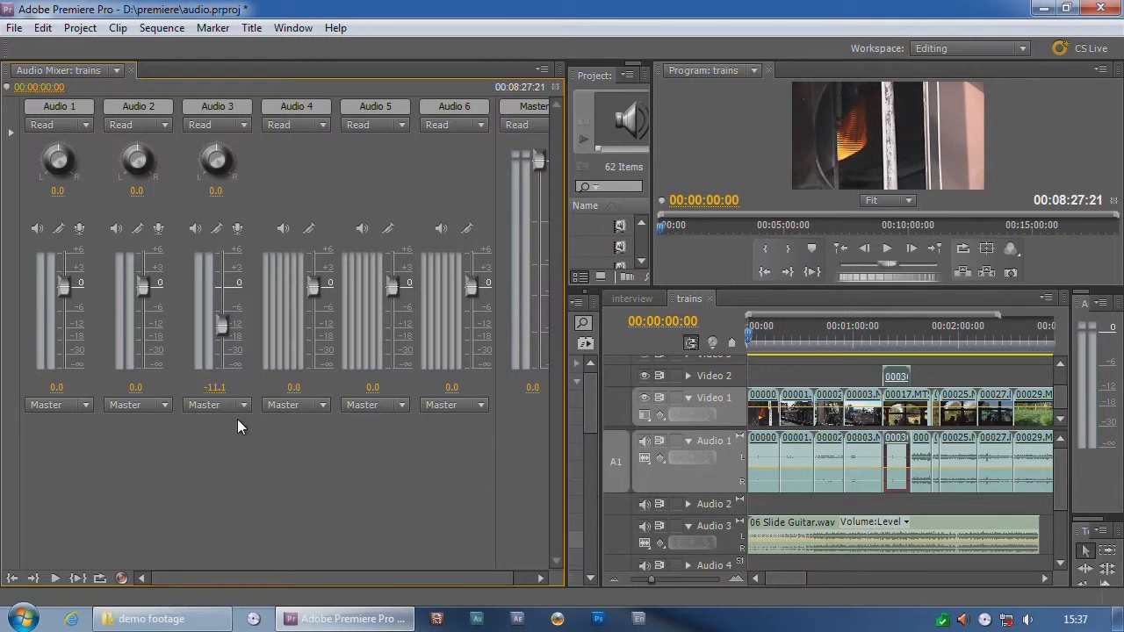
pyautogui.moveTo(220, 323); pyautogui.dragTo(228, 286)
pyautogui.moveTo(219, 306); pyautogui.dragTo(221, 284)
# Step: Mark the range from the start of the trains sequence to 00:02:21:13 with in and out points
pyautogui.click(742, 334)
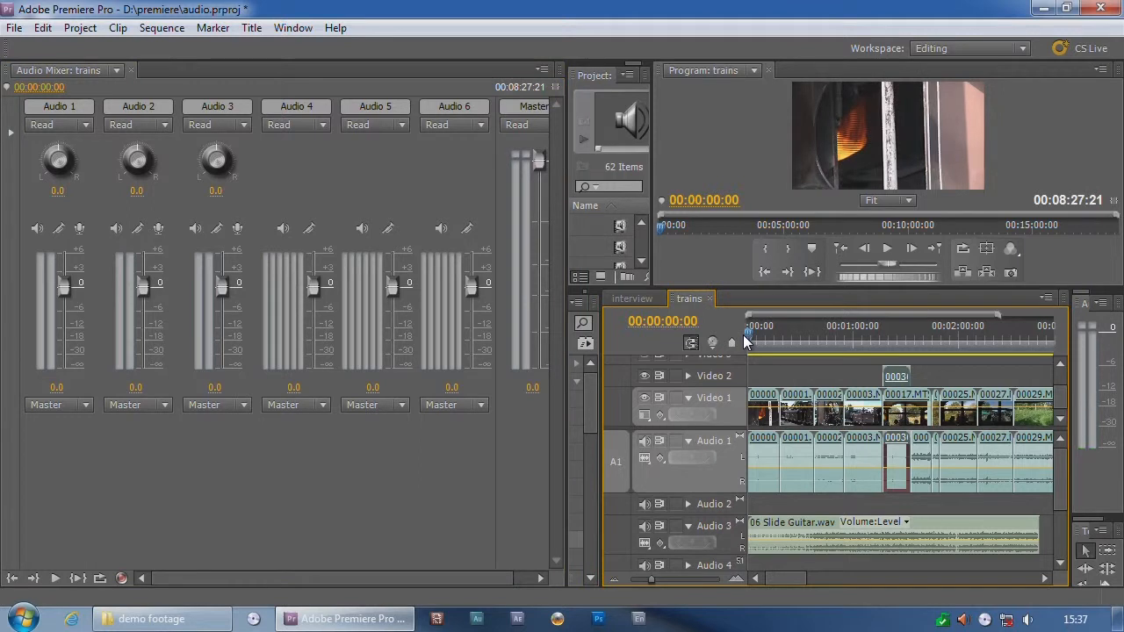
pyautogui.click(995, 334)
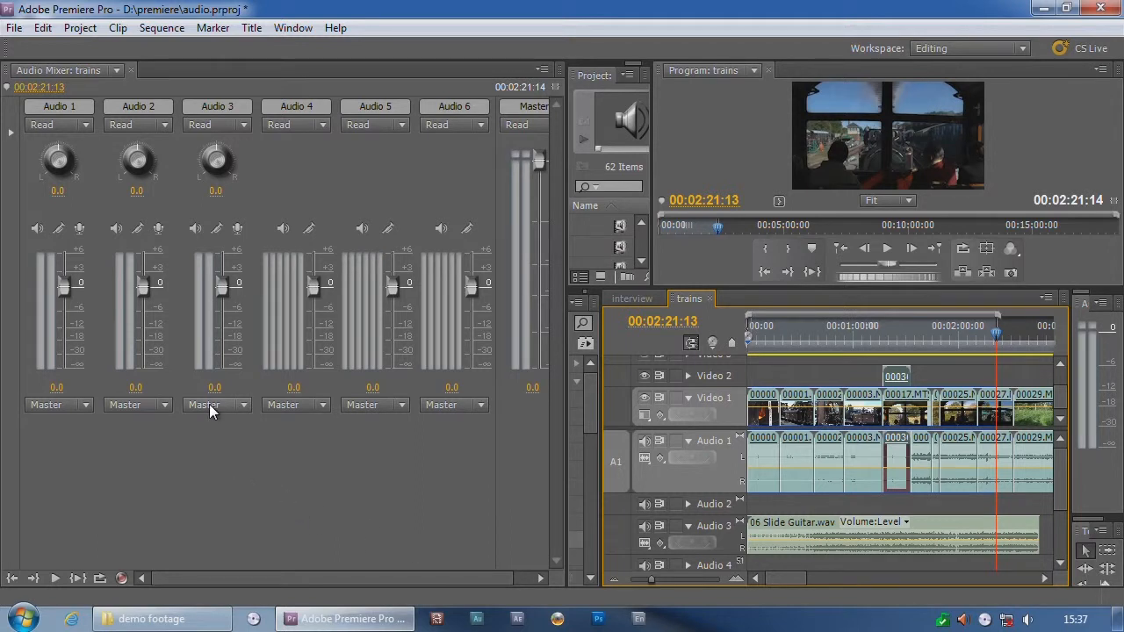
# Step: Try the Write, Touch and Latch automation modes on the Audio 3 track
pyautogui.click(243, 126)
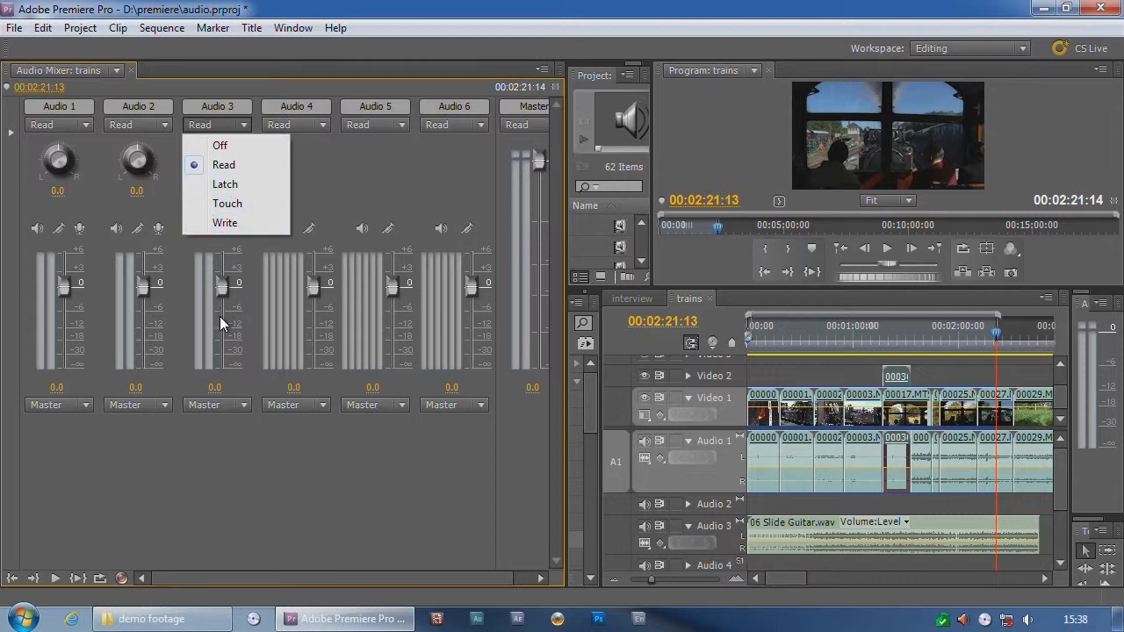
pyautogui.click(225, 223)
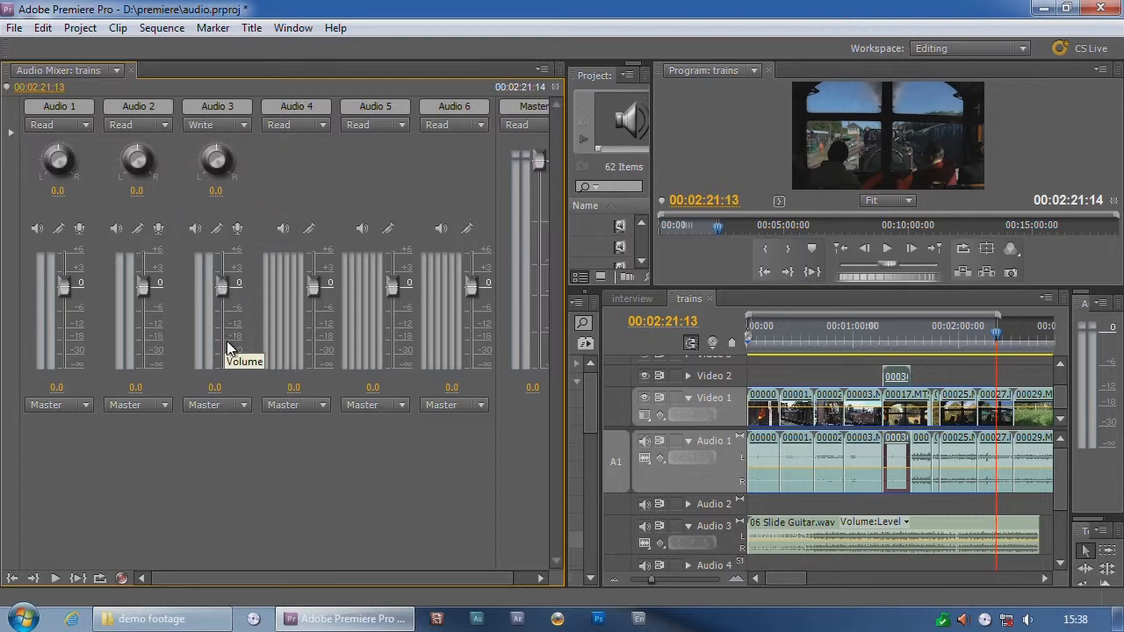
pyautogui.click(228, 125)
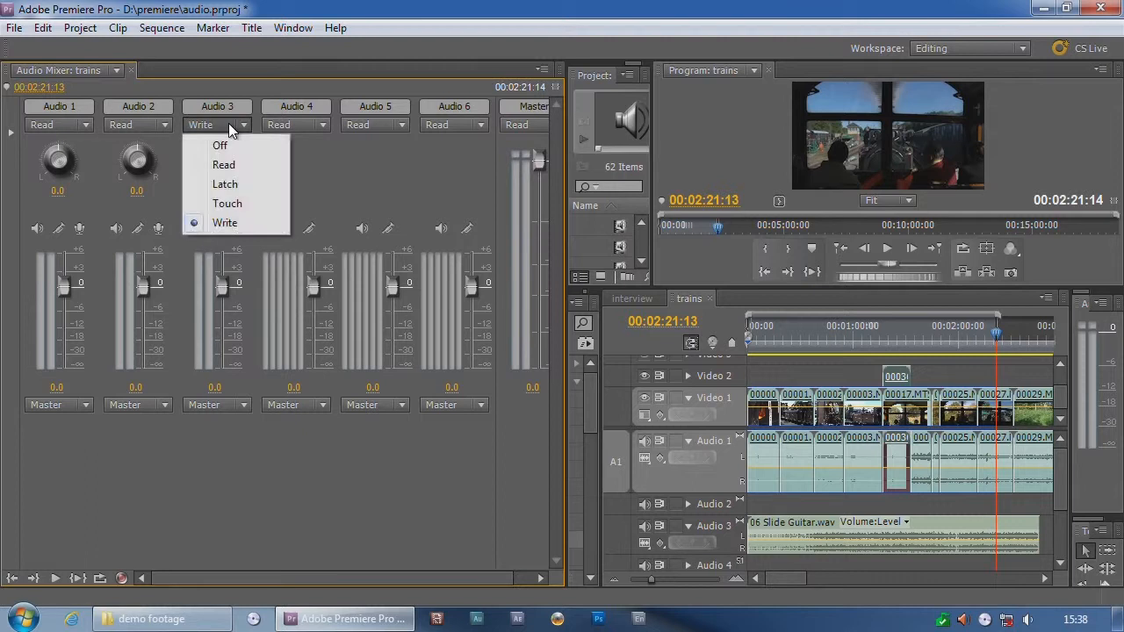
pyautogui.click(230, 204)
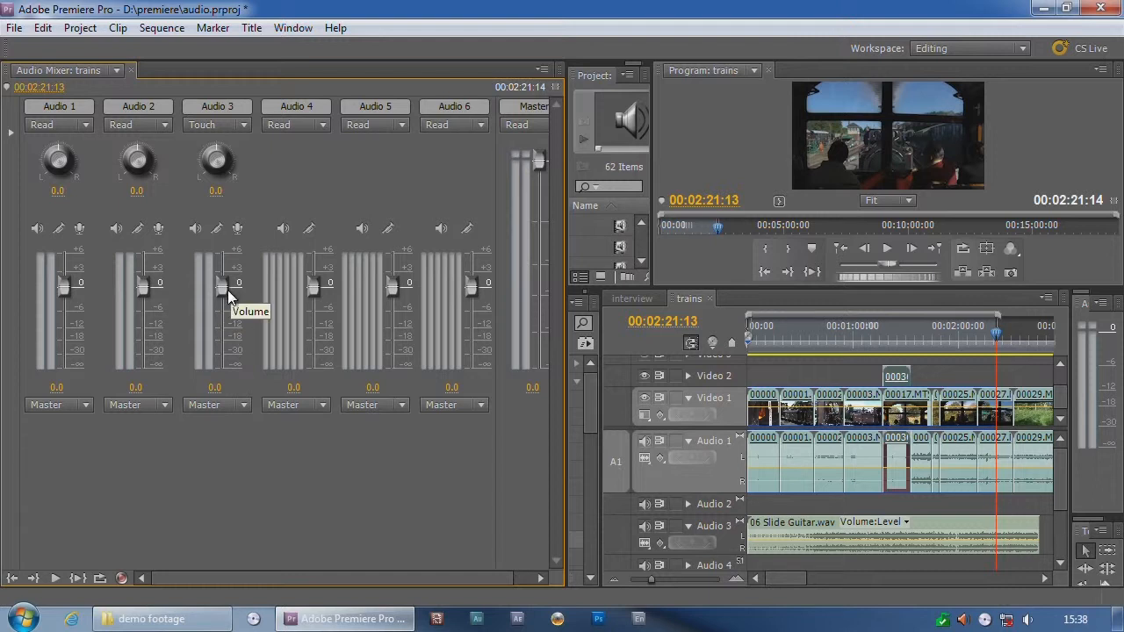
pyautogui.click(237, 126)
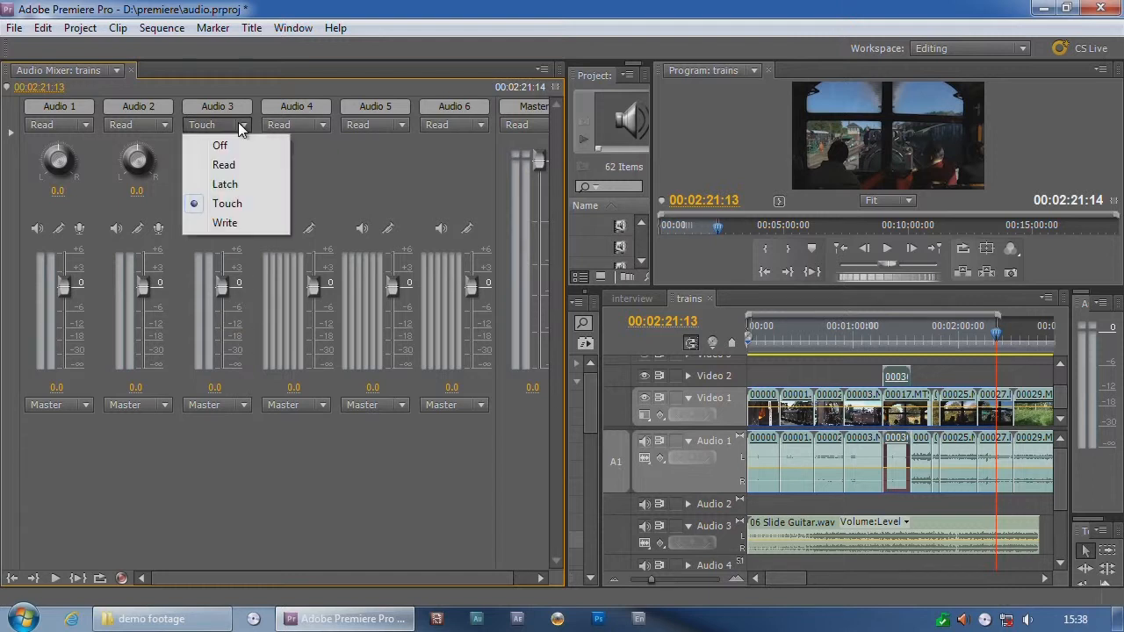
pyautogui.click(225, 184)
# Step: Return the playhead to the sequence start and set the Audio 3 automation mode to Write
pyautogui.press('Home')
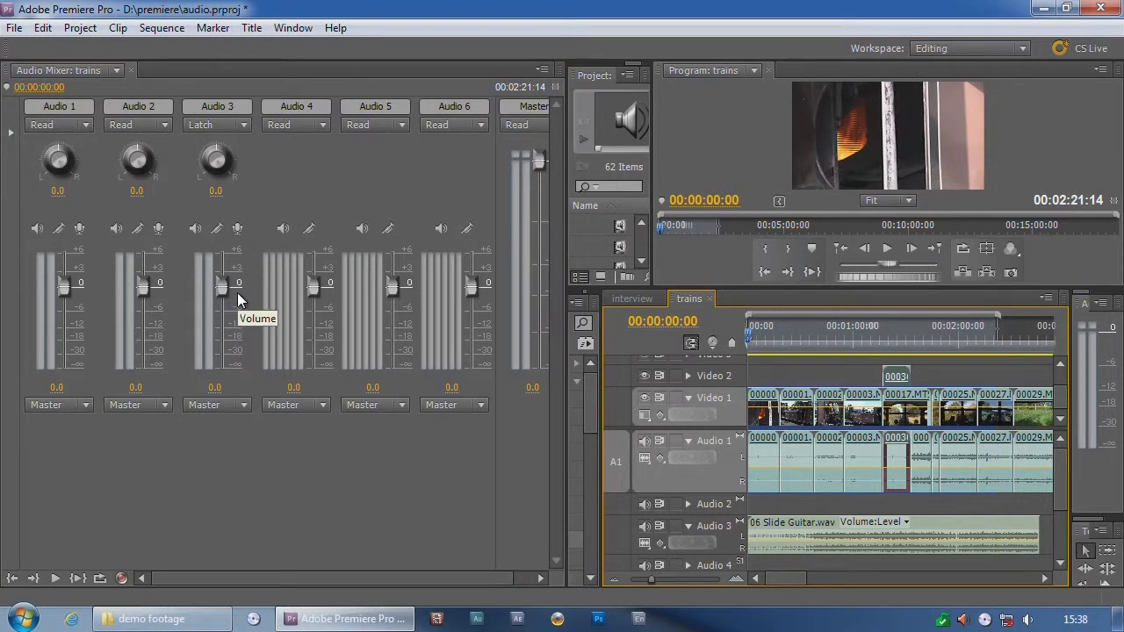
pyautogui.click(237, 124)
pyautogui.click(244, 226)
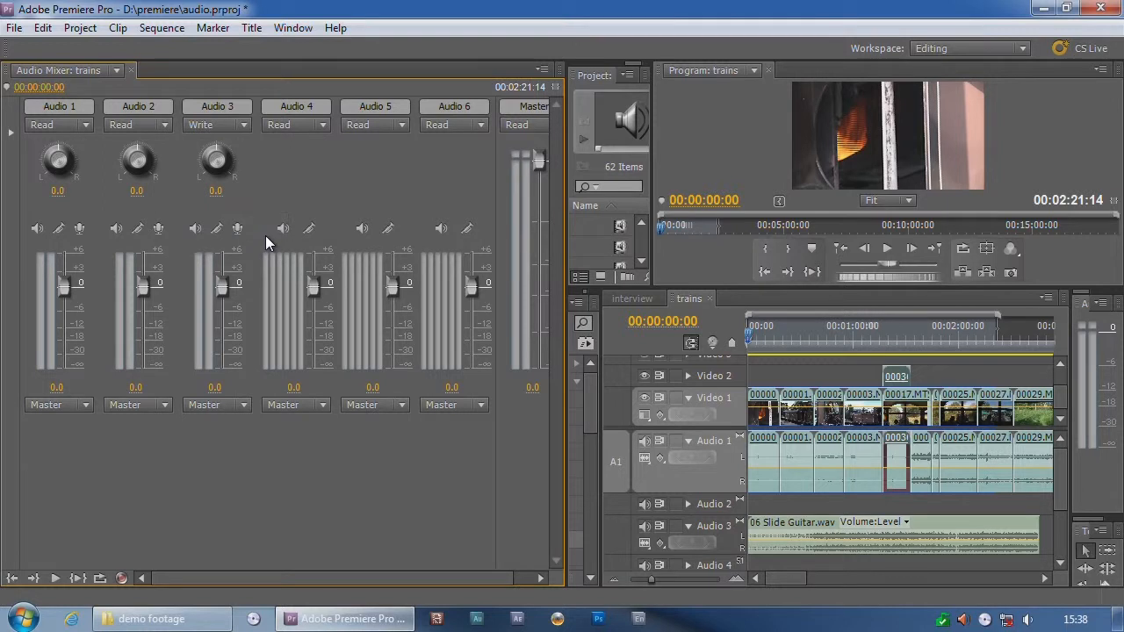
pyautogui.click(852, 304)
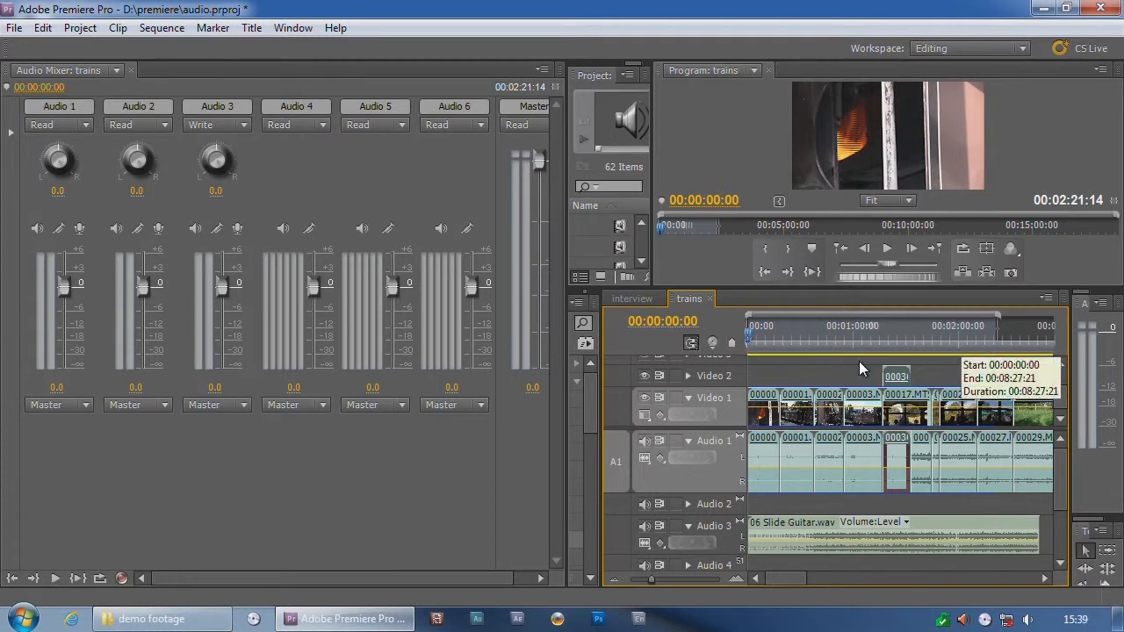
# Step: Record Audio 3 volume automation during playback, lowering the fader to about -25 and raising it to 6.0, and stop at 00:00:40:09
pyautogui.click(54, 578)
pyautogui.moveTo(224, 284); pyautogui.dragTo(224, 352)
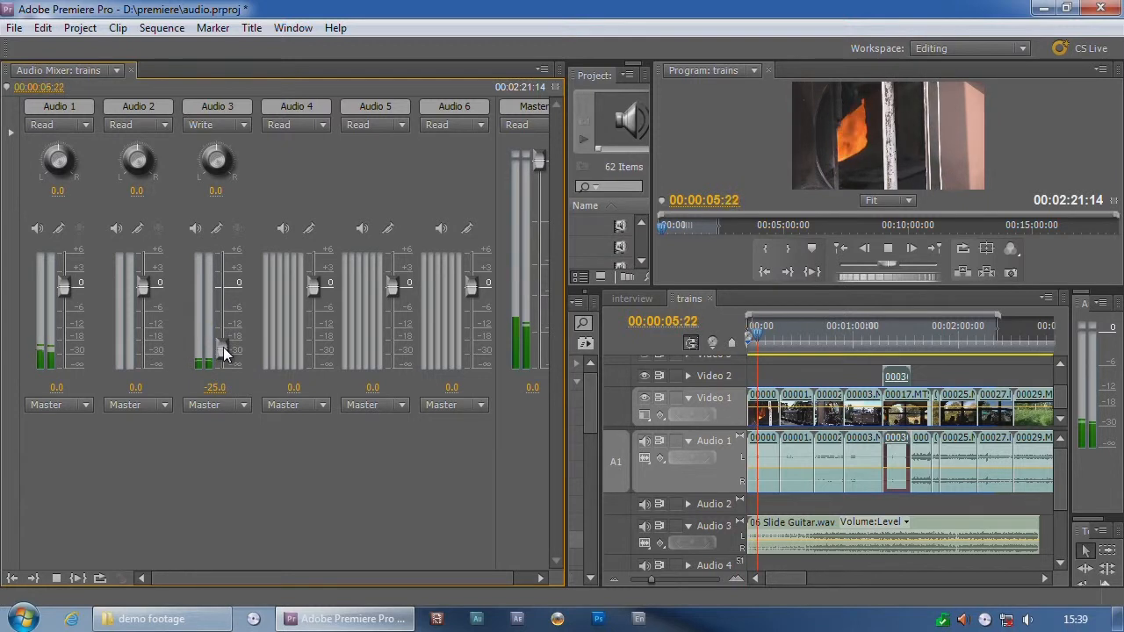
pyautogui.moveTo(224, 352); pyautogui.dragTo(229, 260)
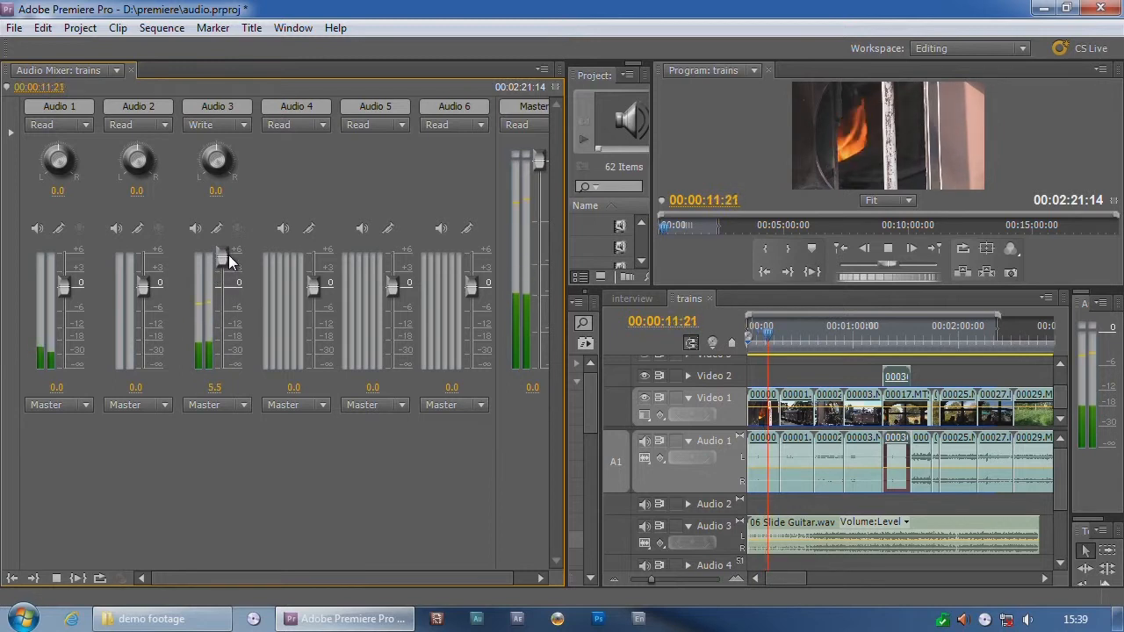
pyautogui.moveTo(228, 259)
pyautogui.mouseDown()
pyautogui.moveTo(224, 342)
pyautogui.moveTo(222, 272)
pyautogui.moveTo(236, 342)
pyautogui.moveTo(226, 330)
pyautogui.moveTo(225, 344)
pyautogui.moveTo(224, 279)
pyautogui.moveTo(227, 331)
pyautogui.moveTo(238, 246)
pyautogui.mouseUp()
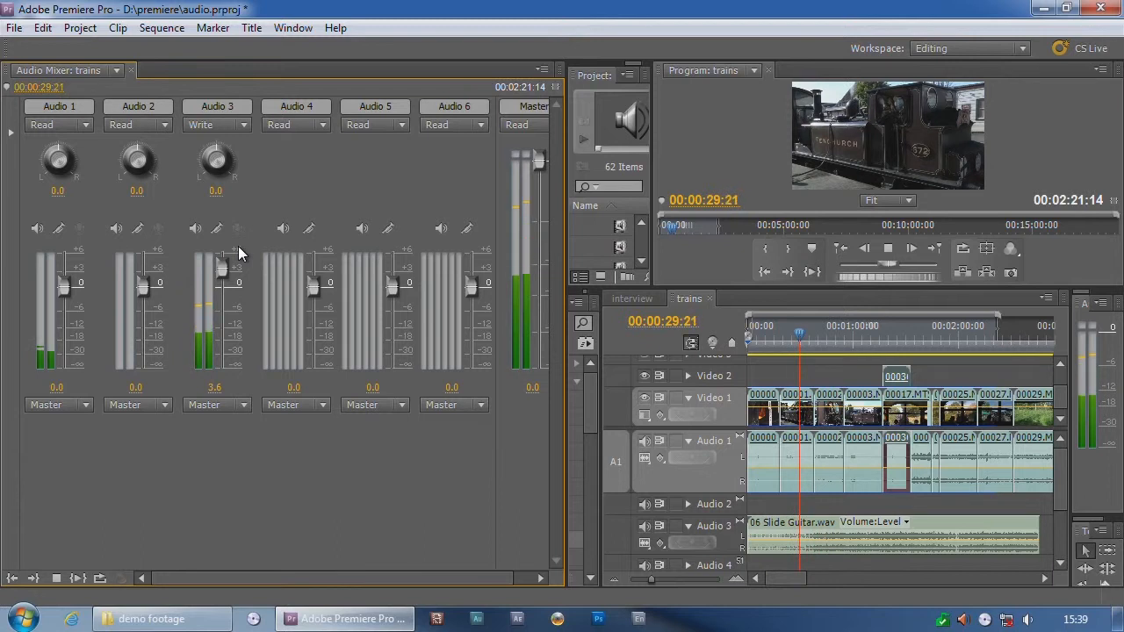
pyautogui.moveTo(238, 245); pyautogui.dragTo(259, 199)
pyautogui.click(887, 249)
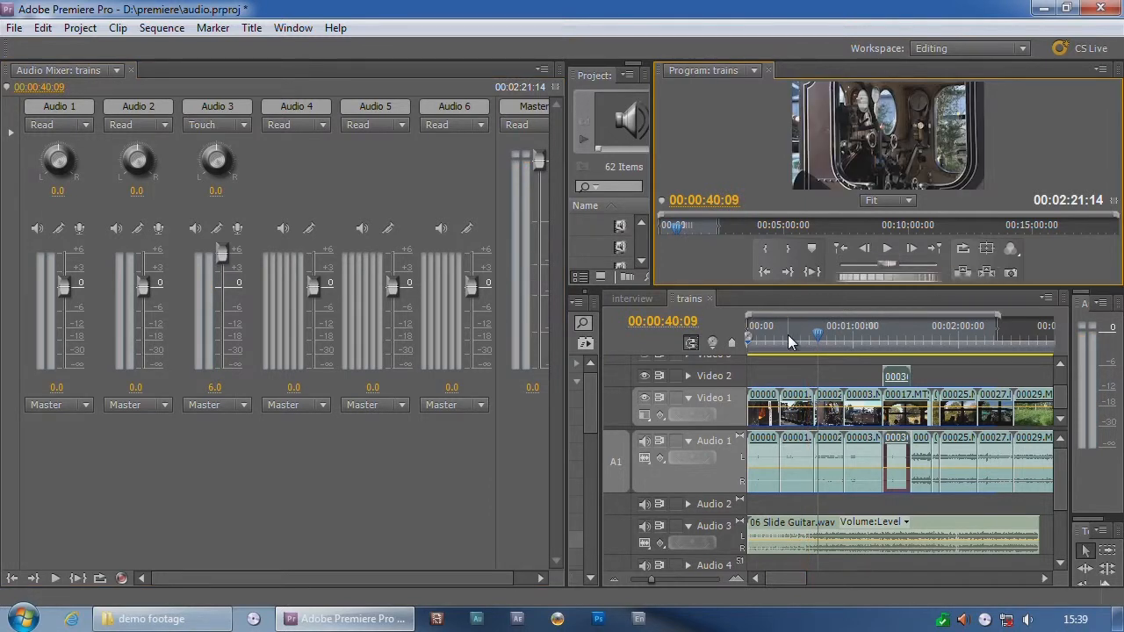
# Step: Play the trains sequence from the start to about 00:00:30 to review the recorded fader movements
pyautogui.click(742, 339)
pyautogui.press('space')
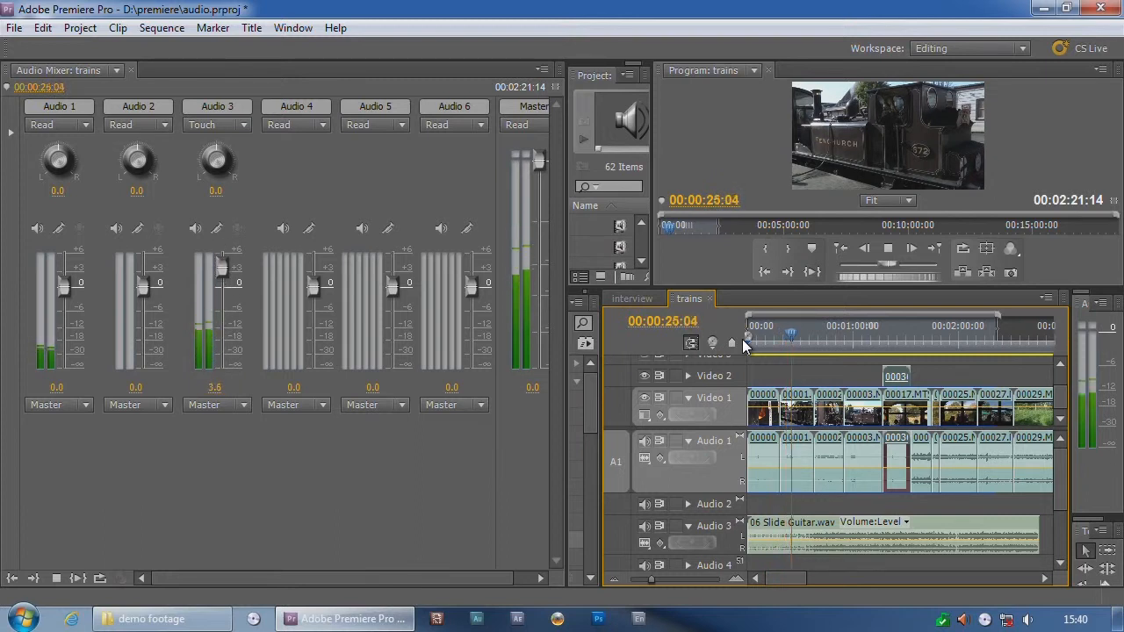
pyautogui.press('space')
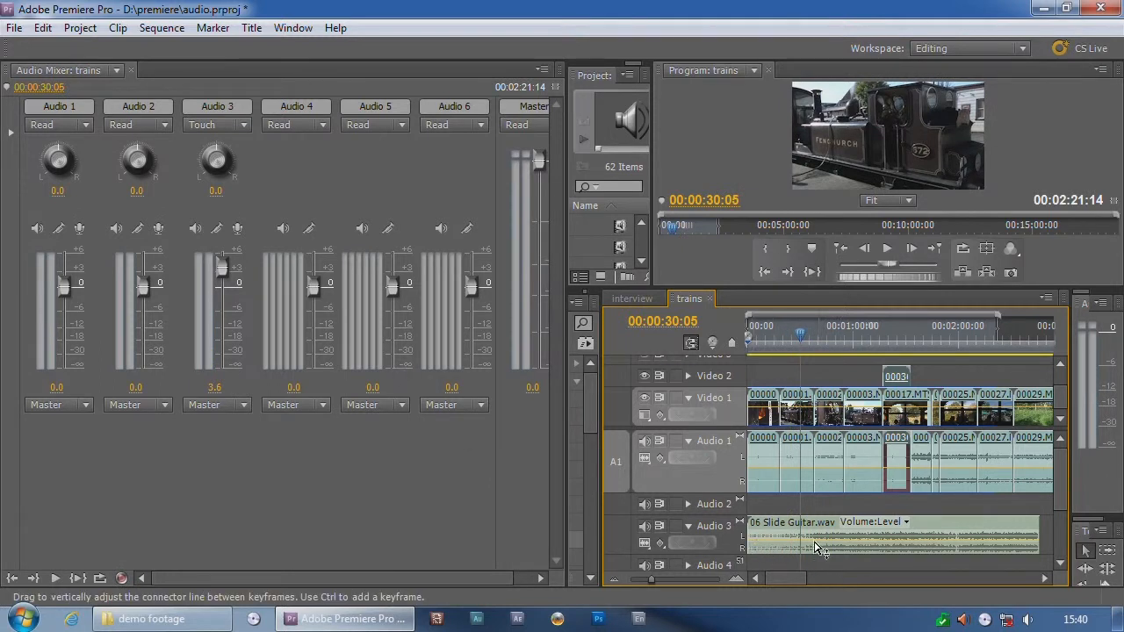
# Step: Display the track volume on Audio 3 and zoom the timeline in on its recorded keyframes
pyautogui.click(664, 545)
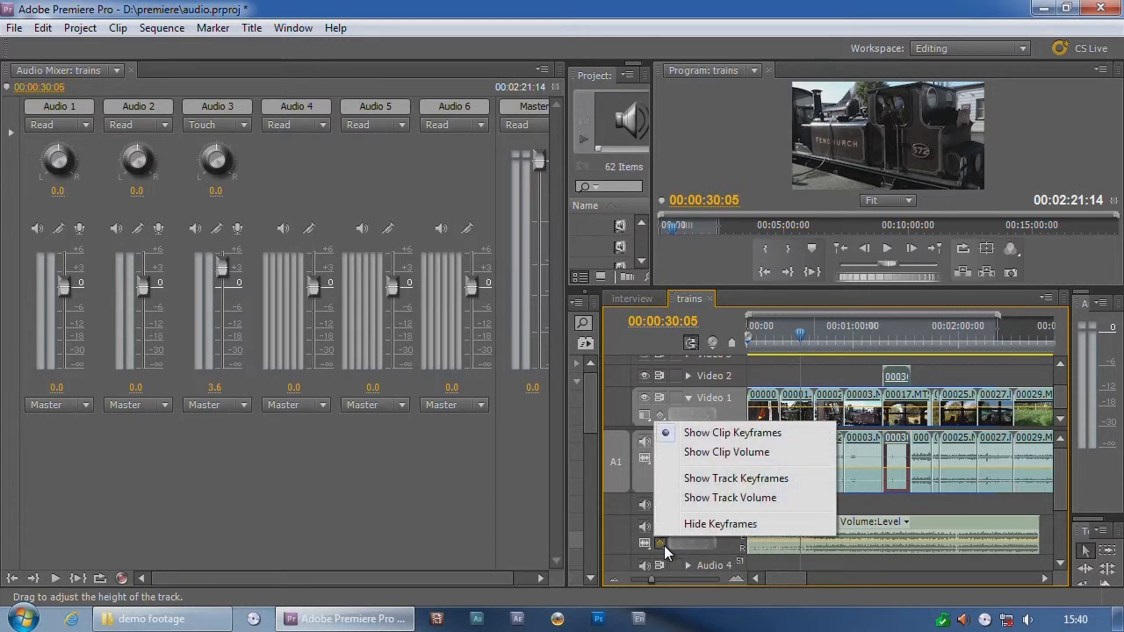
pyautogui.click(705, 498)
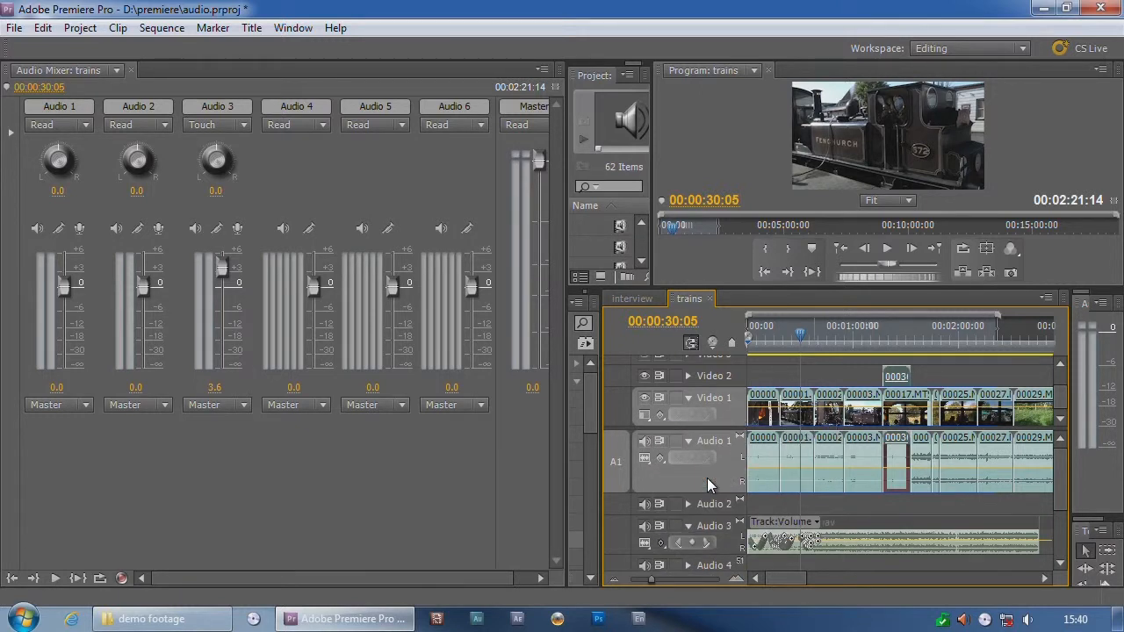
pyautogui.press('=')
pyautogui.press('=')
pyautogui.press('=')
pyautogui.press('=')
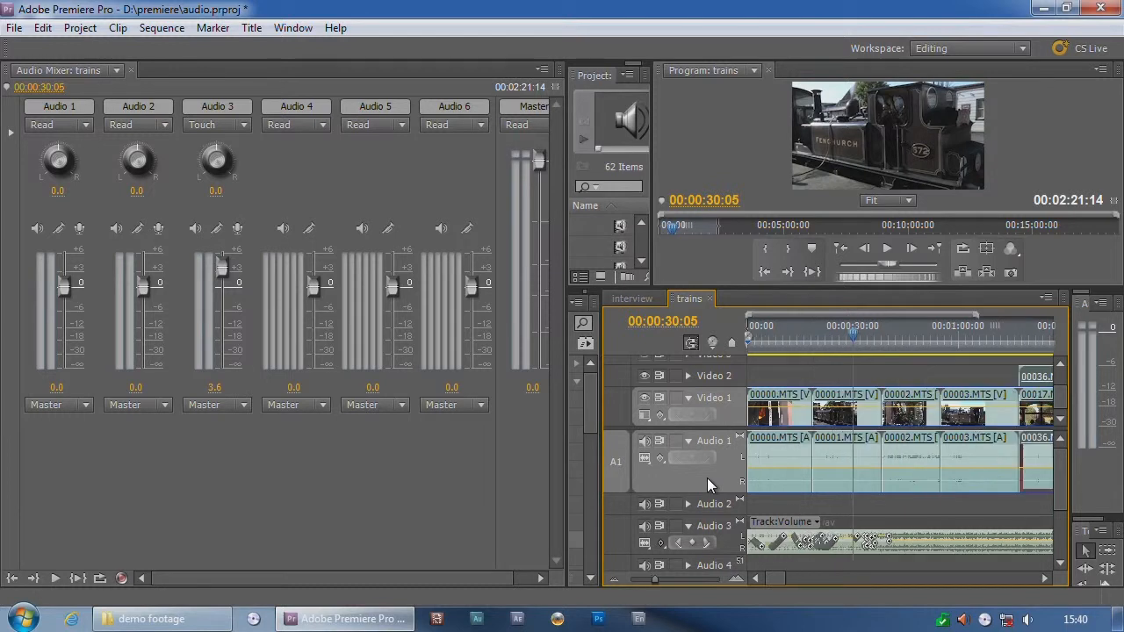
# Step: Increase the height of the Audio 3 track and move the playhead to 00:00:07:00 to examine the volume keyframes
pyautogui.moveTo(783, 577); pyautogui.dragTo(760, 580)
pyautogui.moveTo(690, 333); pyautogui.dragTo(690, 330)
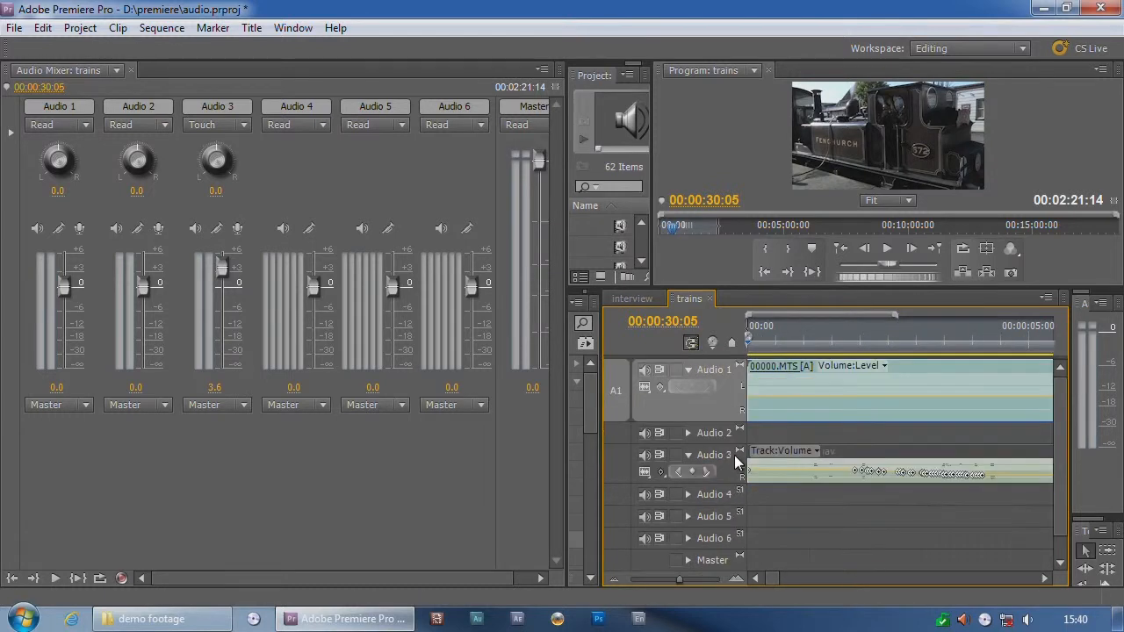
pyautogui.moveTo(726, 483); pyautogui.dragTo(740, 561)
pyautogui.moveTo(828, 338); pyautogui.dragTo(920, 373)
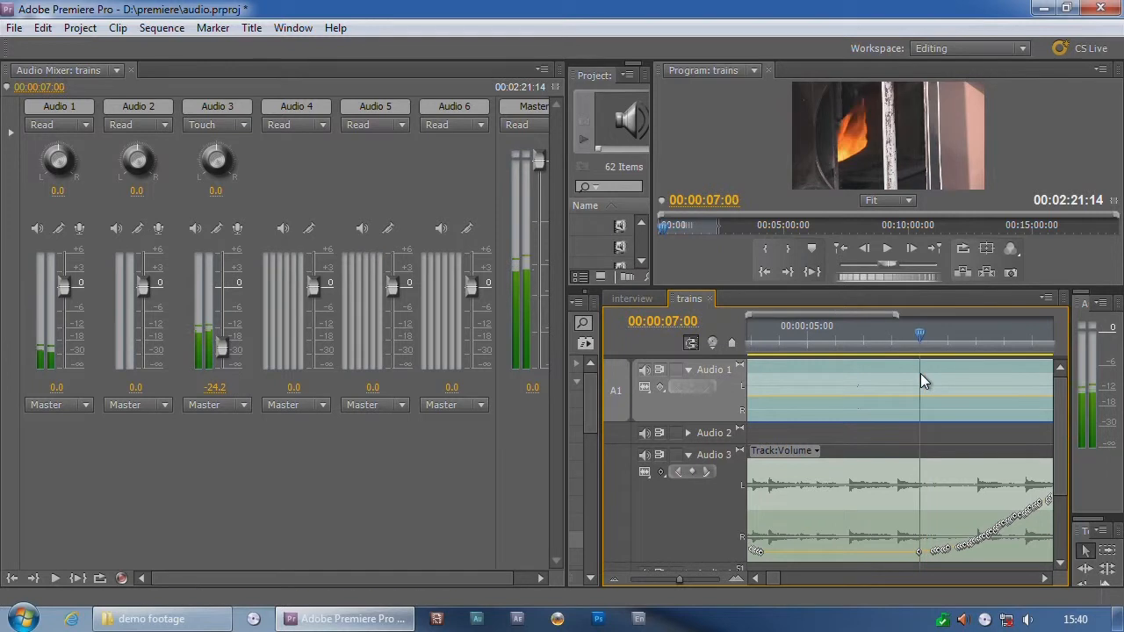
# Step: Play the sequence from 00:00:07:00 to 00:00:10:15 and zoom the timeline out to examine the dense Audio 3 volume keyframes
pyautogui.press('space')
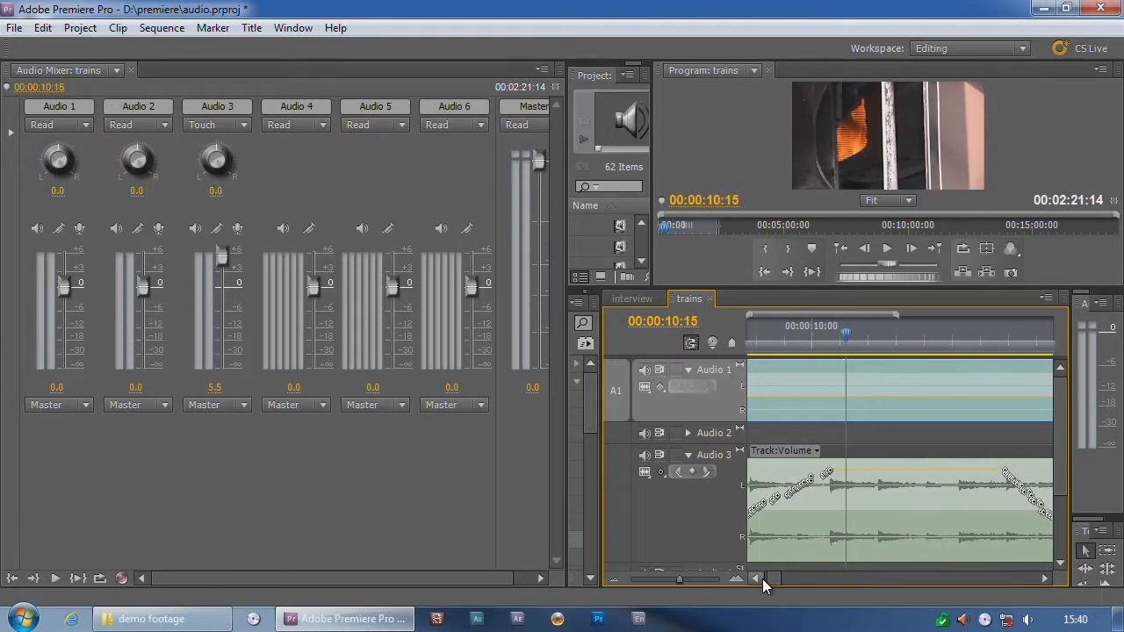
pyautogui.press('-')
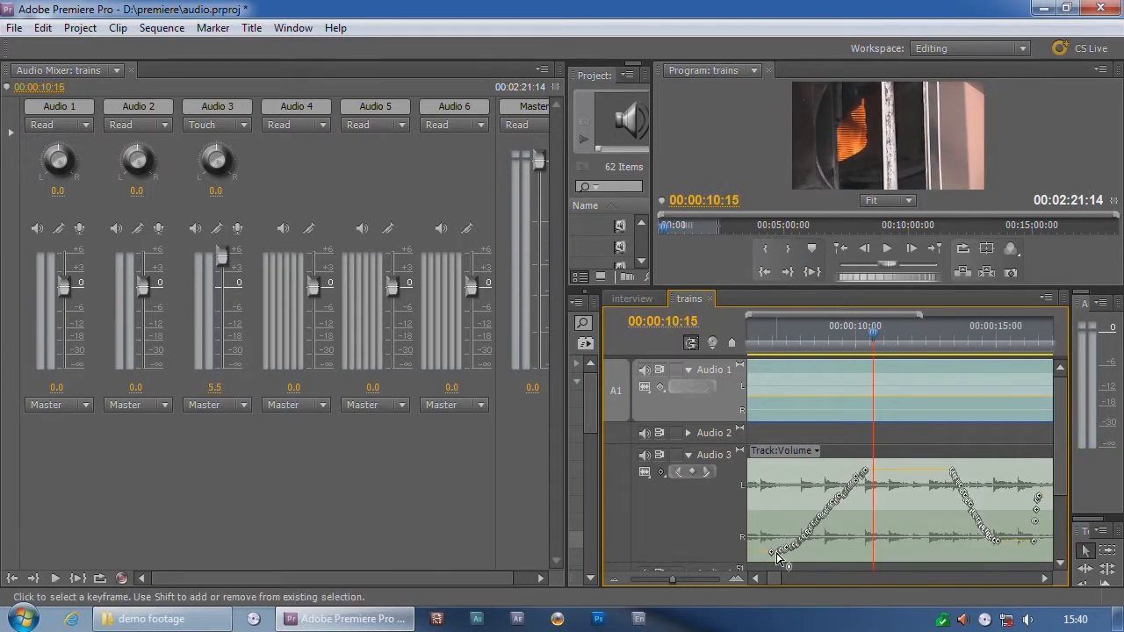
pyautogui.moveTo(776, 554); pyautogui.dragTo(769, 554)
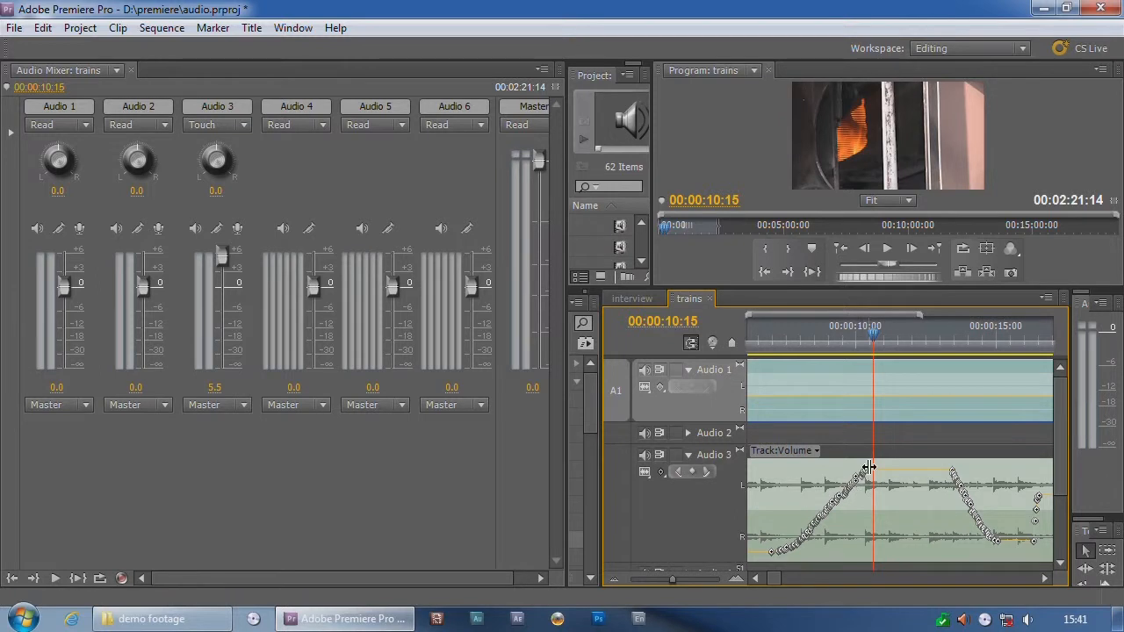
# Step: Examine automation keyframe optimization in the Audio preferences, try enabling minimum time interval thinning, and cancel the dialog
pyautogui.click(43, 28)
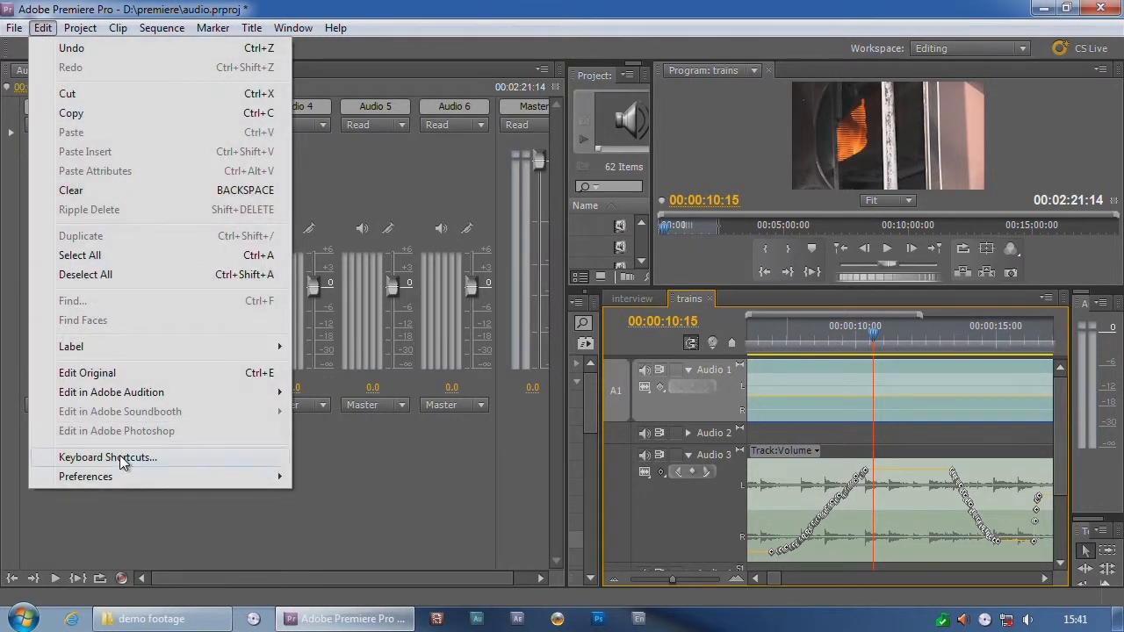
pyautogui.moveTo(119, 473)
pyautogui.click(335, 245)
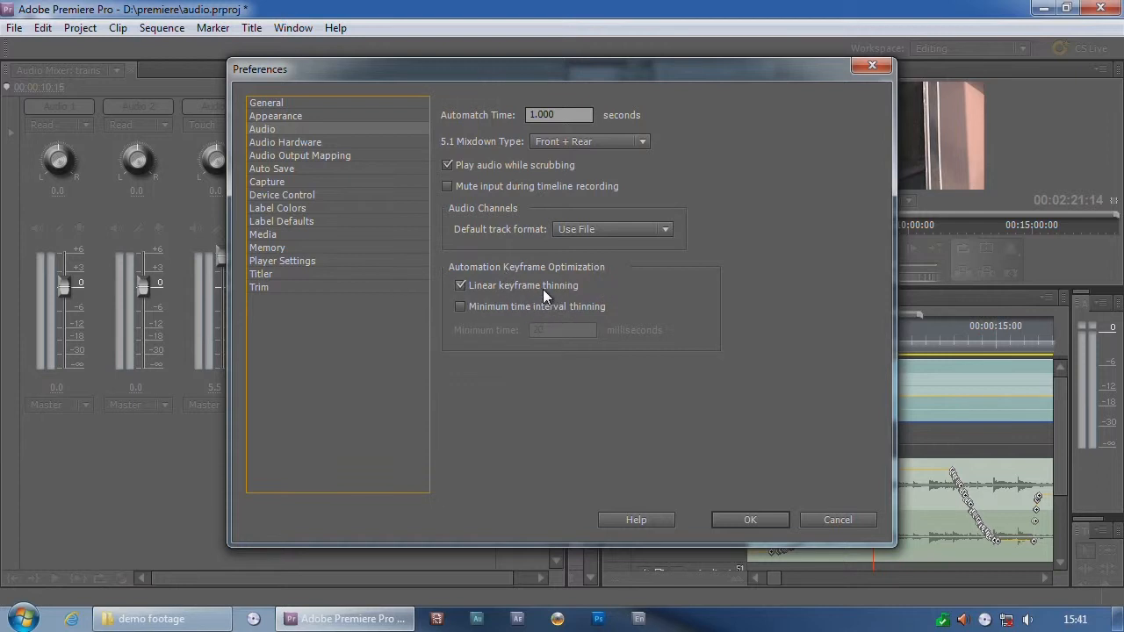
pyautogui.moveTo(370, 66); pyautogui.dragTo(228, 68)
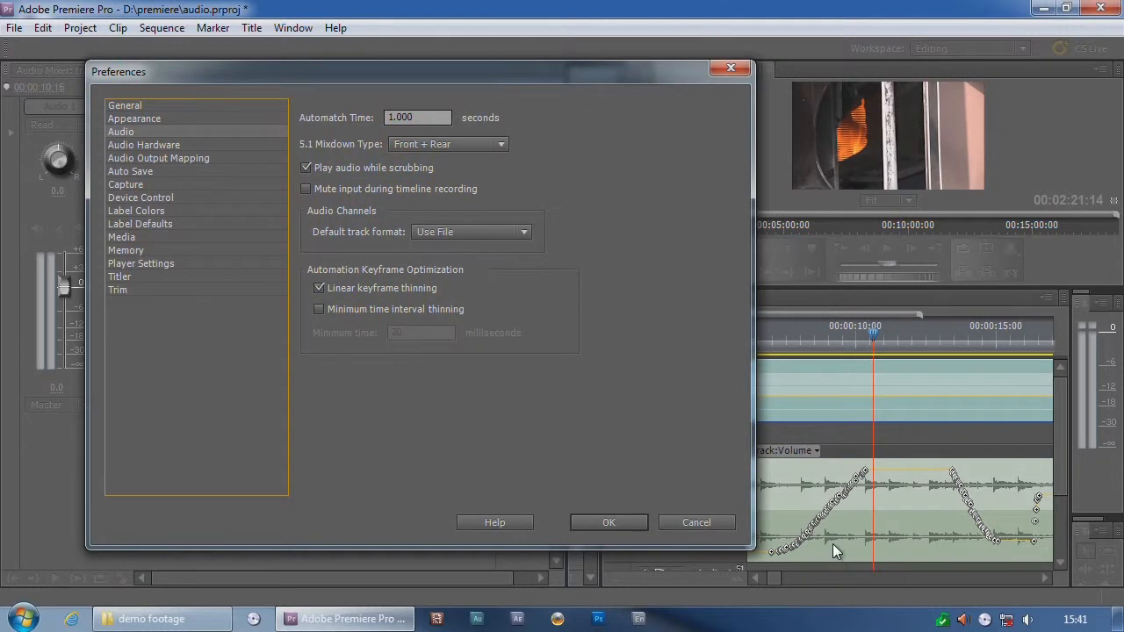
pyautogui.click(326, 308)
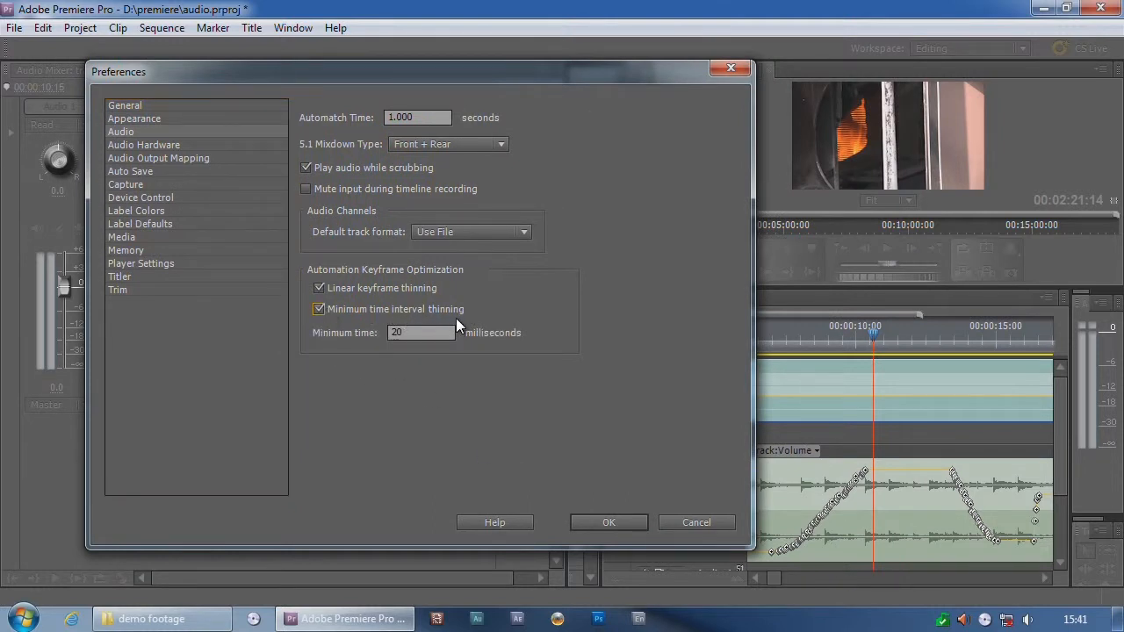
pyautogui.press('Tab')
pyautogui.click(696, 522)
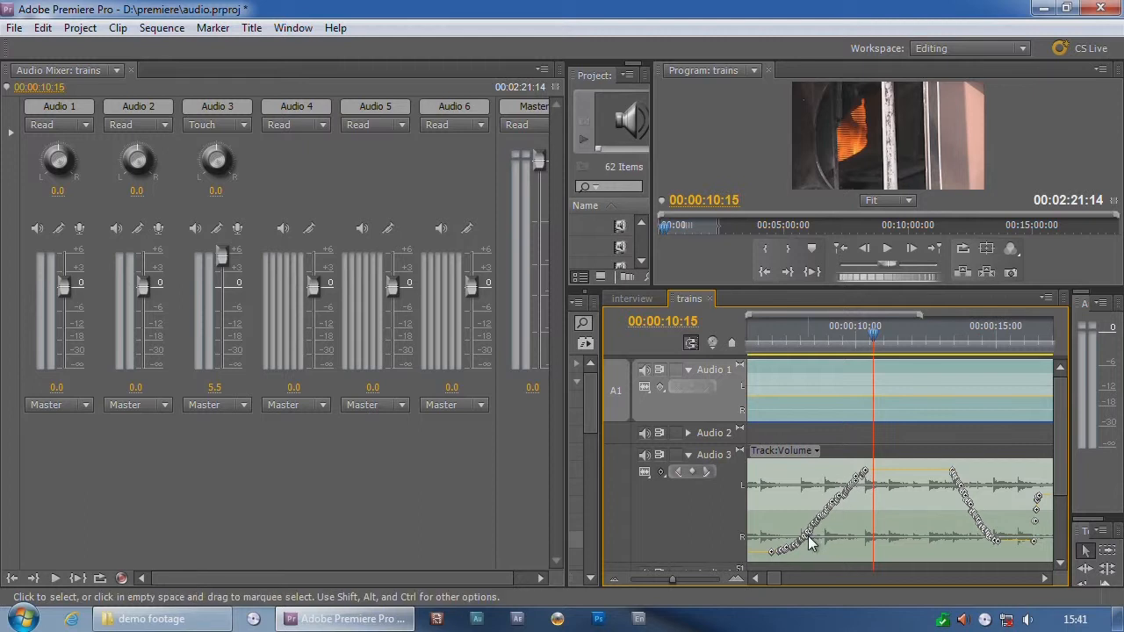
# Step: Move the playhead to 00:00:07:18, display the clip volume on Audio 3, and raise the music clip's volume line to its maximum
pyautogui.moveTo(952, 338); pyautogui.dragTo(792, 366)
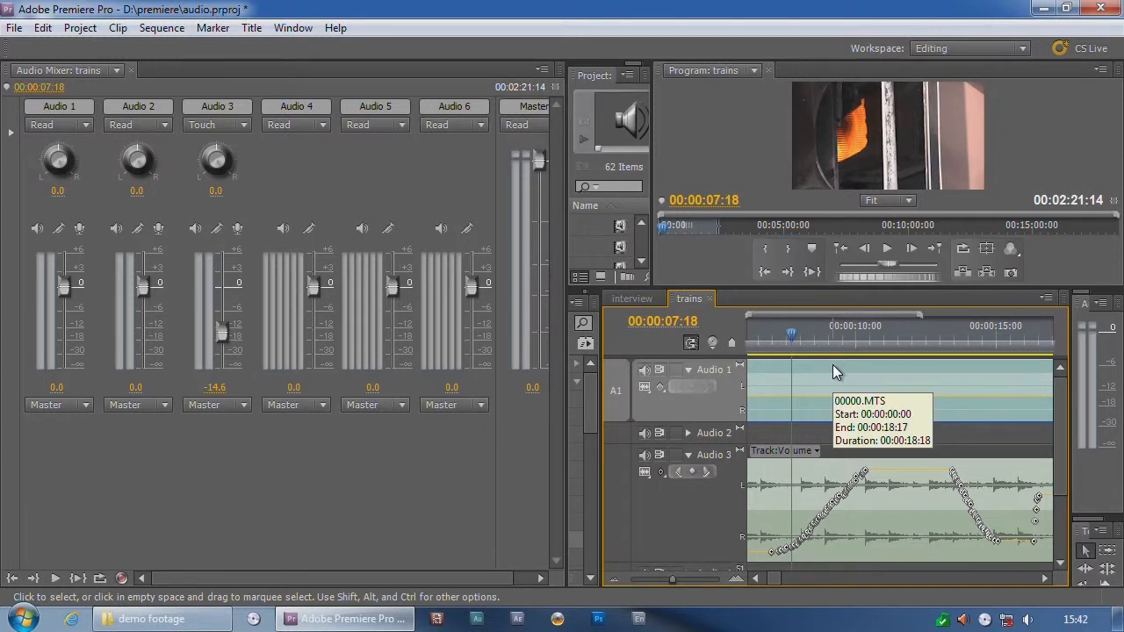
pyautogui.click(663, 472)
pyautogui.click(675, 488)
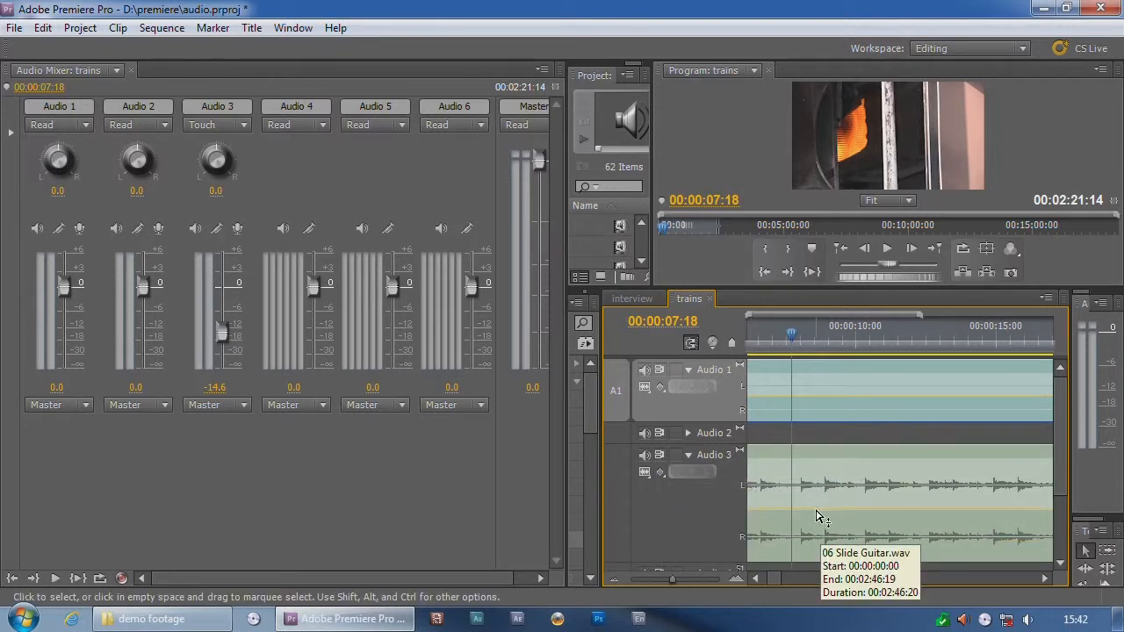
pyautogui.moveTo(806, 508); pyautogui.dragTo(795, 348)
# Step: Play the boosted section, stopping at 00:00:11:23 and again at 00:00:13:01, to check the master meters for clipping
pyautogui.press('space')
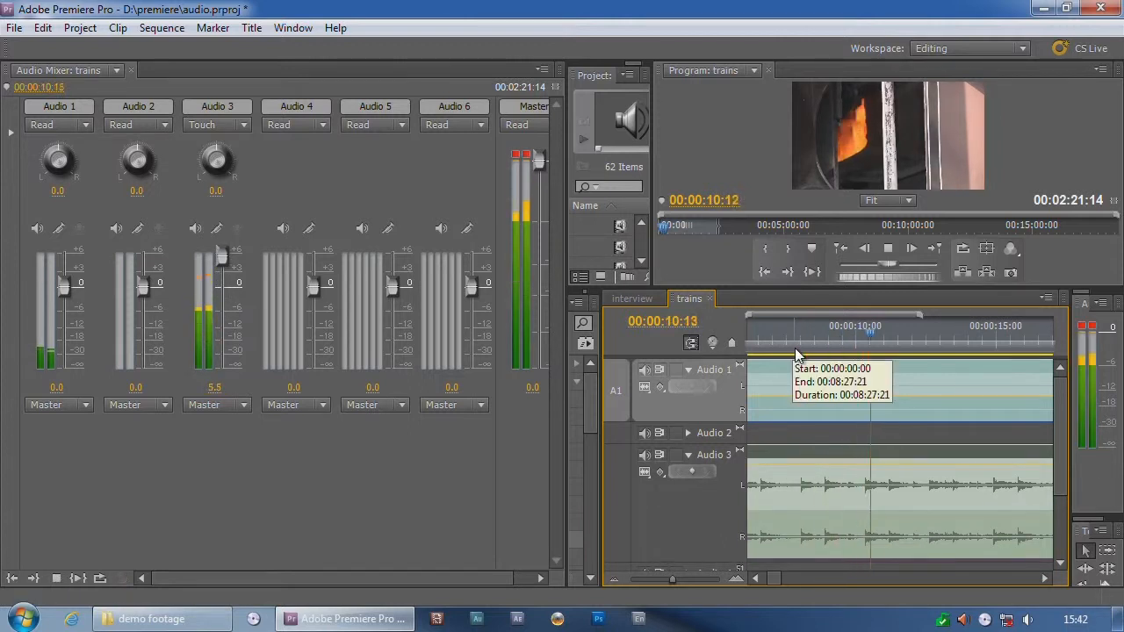
pyautogui.press('space')
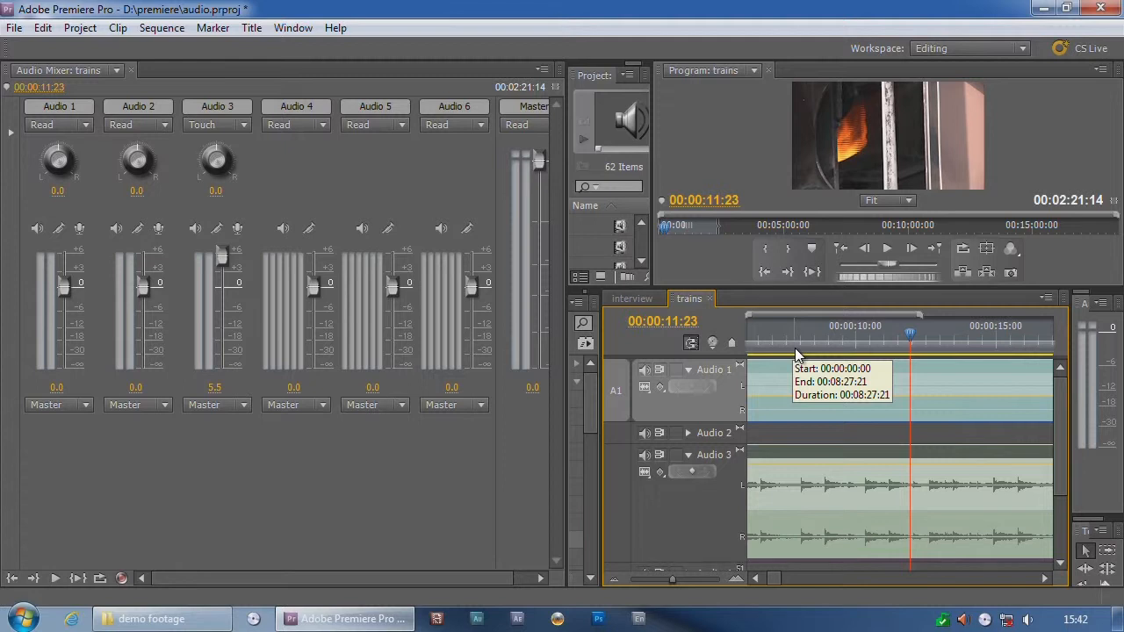
pyautogui.click(808, 341)
pyautogui.press('space')
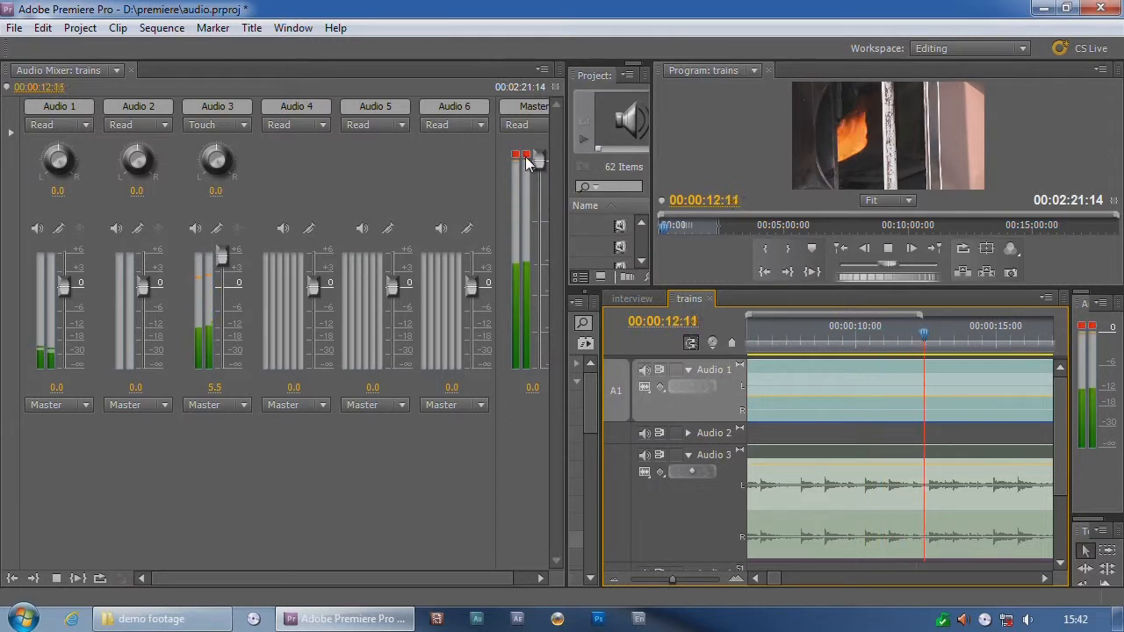
pyautogui.press('space')
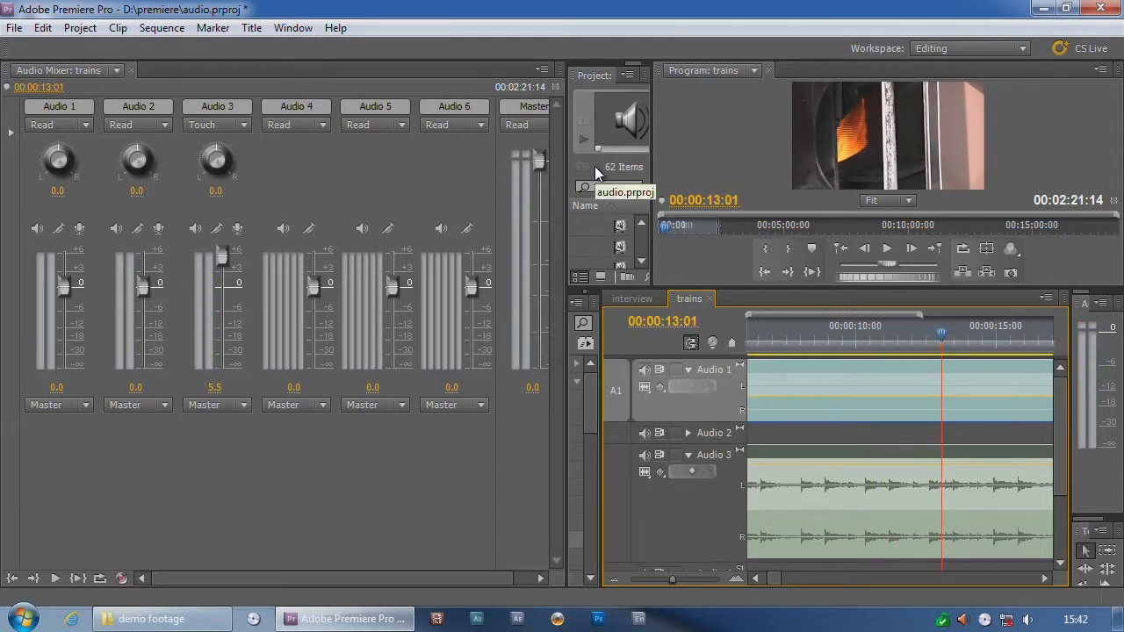